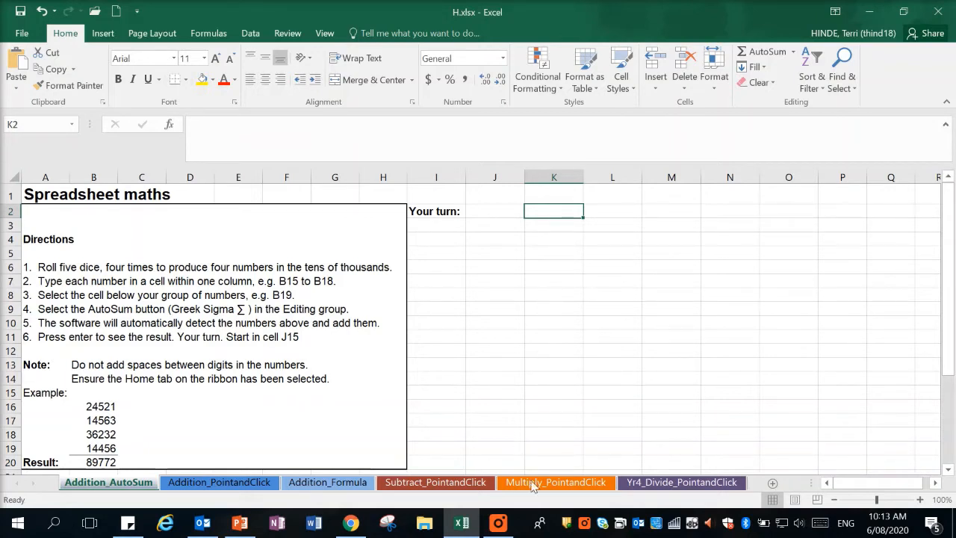
left_click(499, 525)
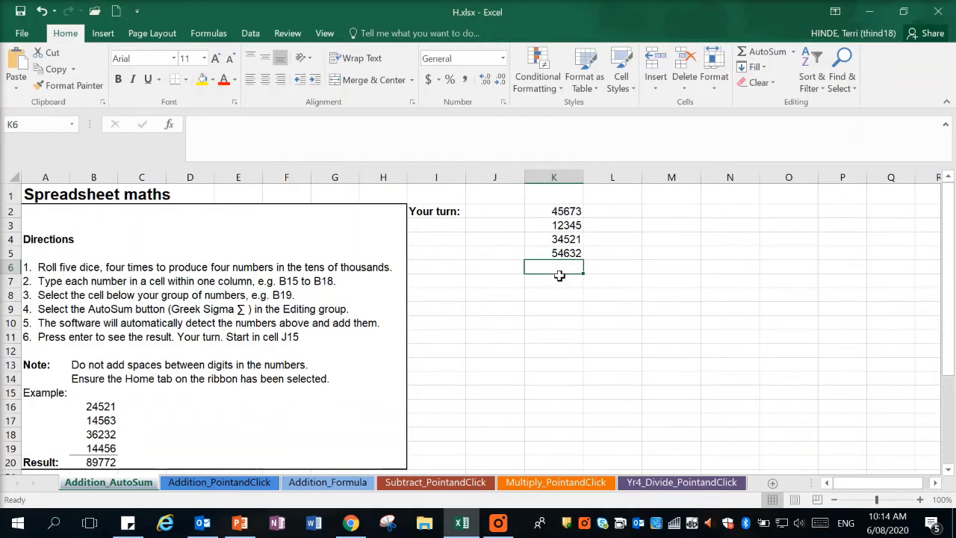
Fill cell K6 yellow and use AutoSum in it to add the numbers in K2:K5.
left_click(213, 80)
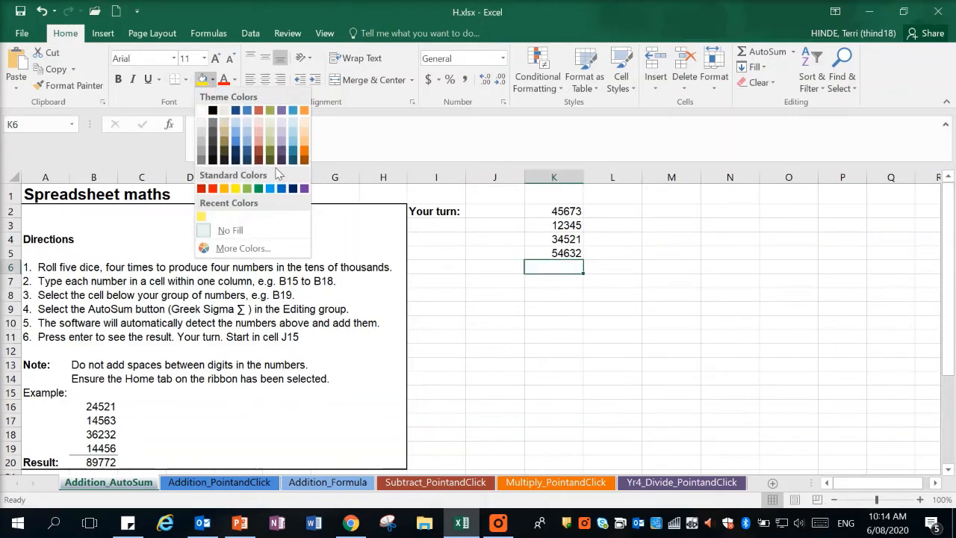
left_click(235, 188)
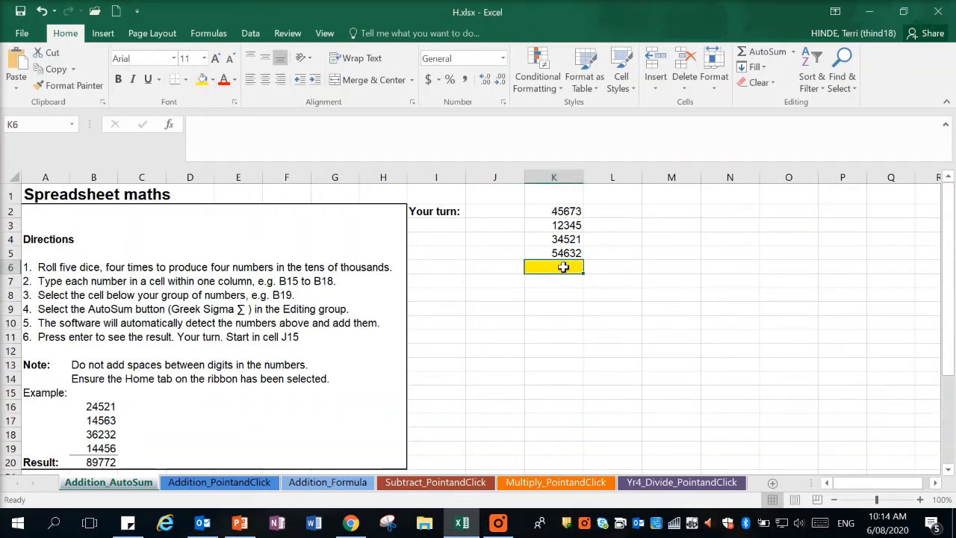
left_click(763, 57)
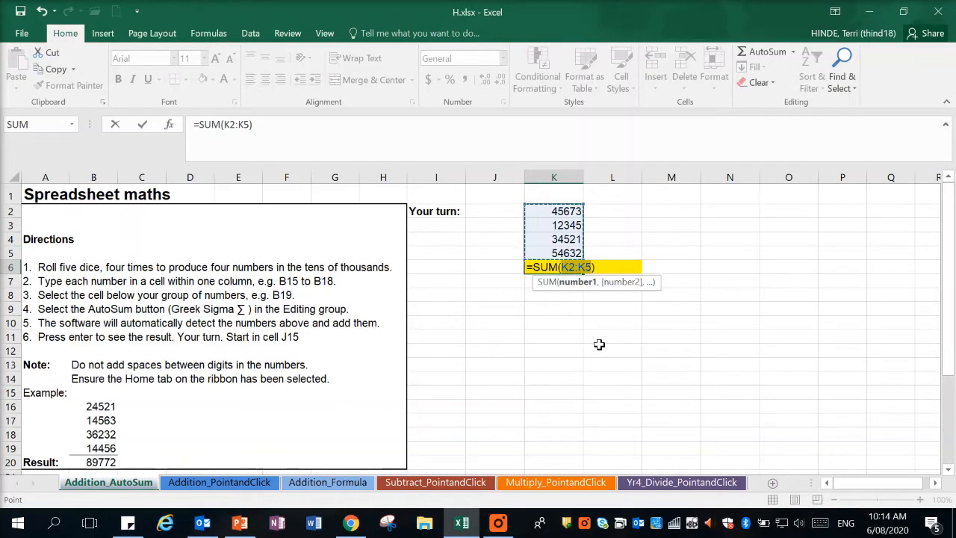
key("Return")
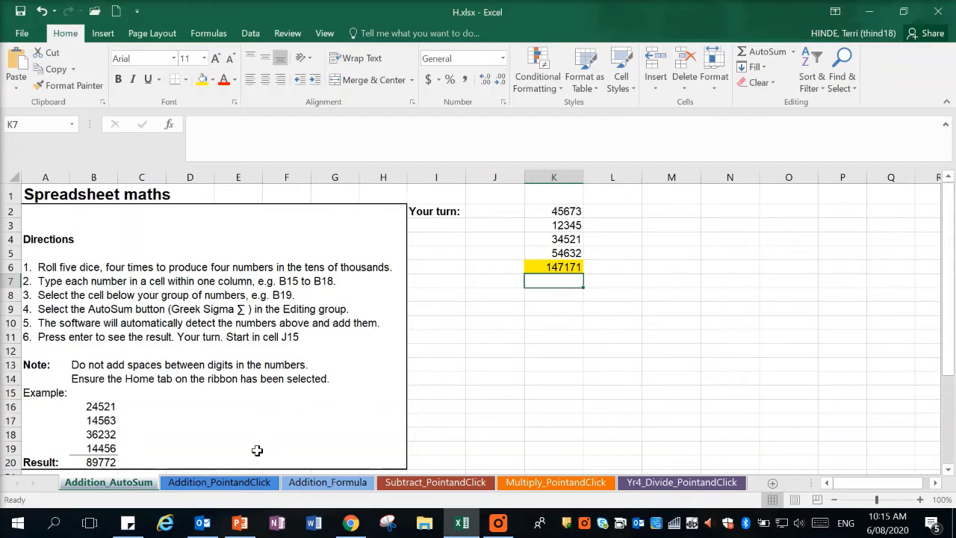
Switch to the Addition_PointandClick sheet and select cell K3 in the practice area.
left_click(194, 483)
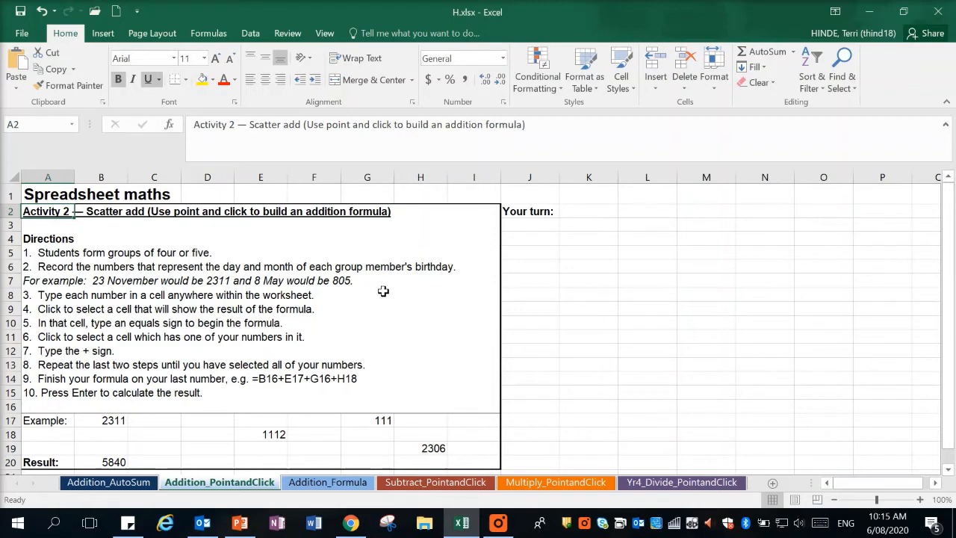
left_click(582, 228)
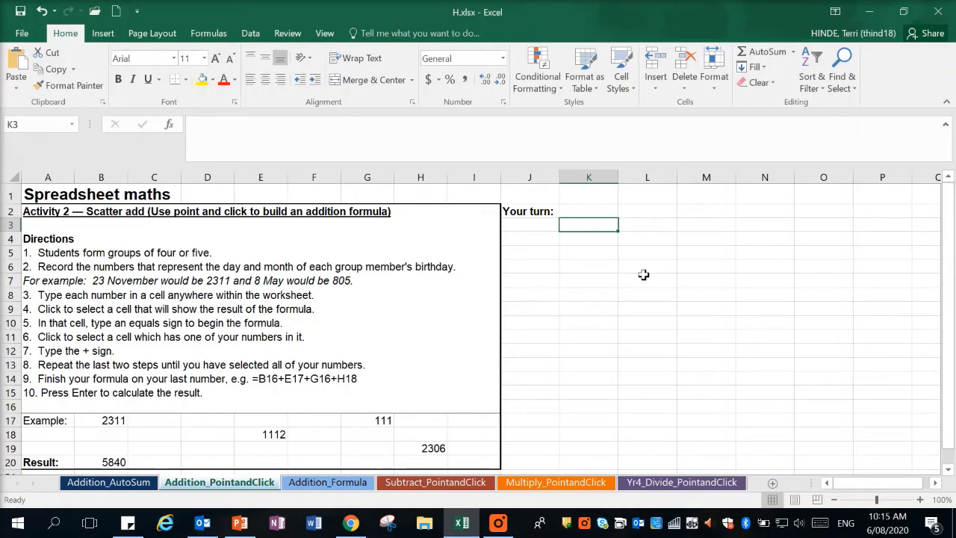
left_click(497, 523)
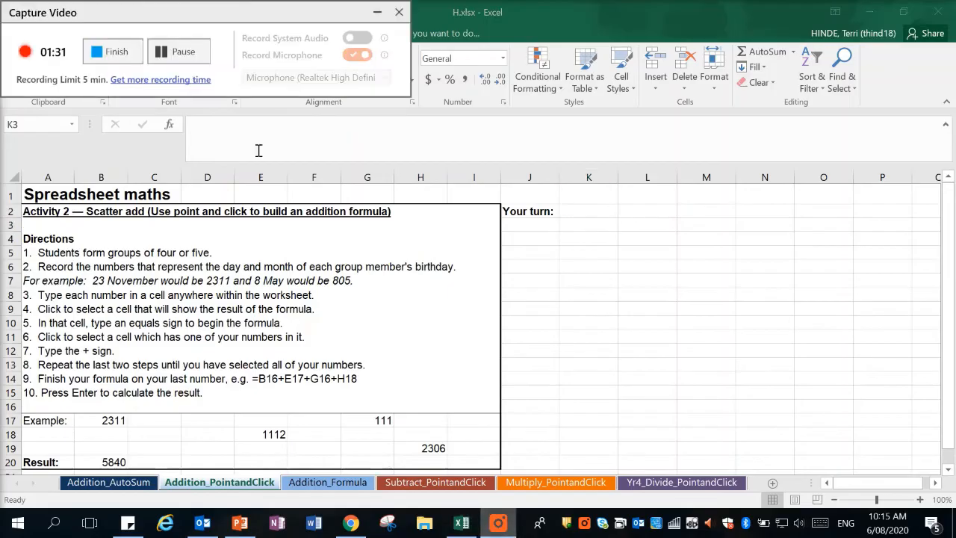
left_click(112, 52)
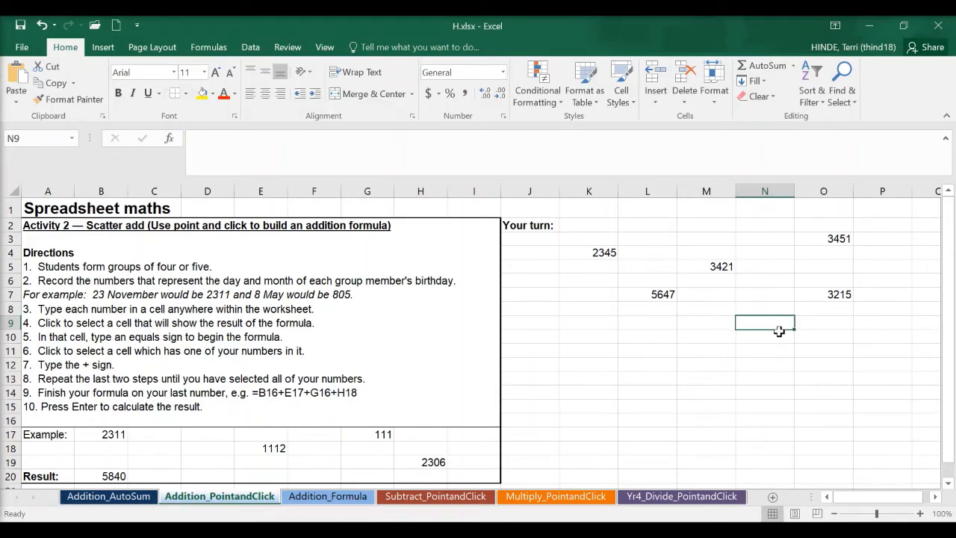
Fill cell N9 yellow and enter the formula =K4+L7+M5+O7+O3 in it to add the scattered numbers.
left_click(200, 94)
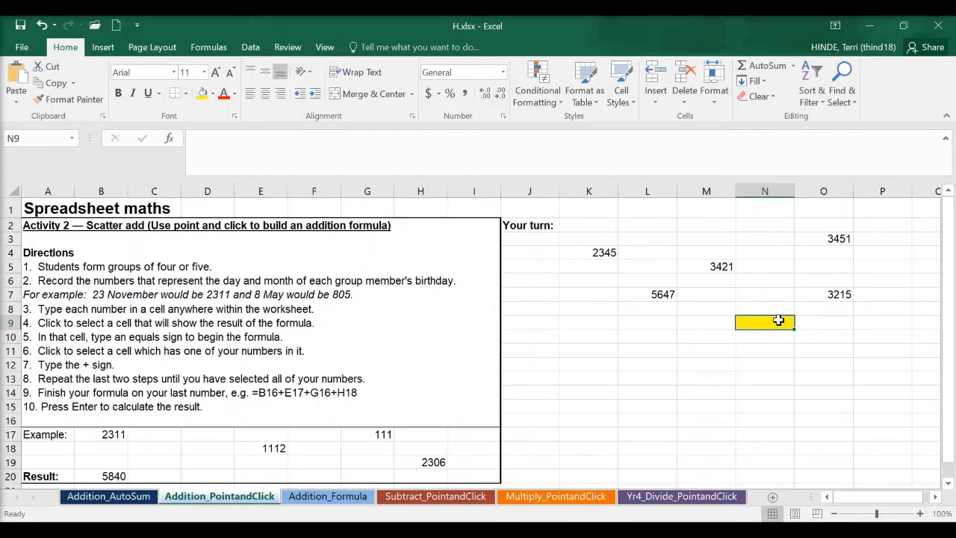
type("=")
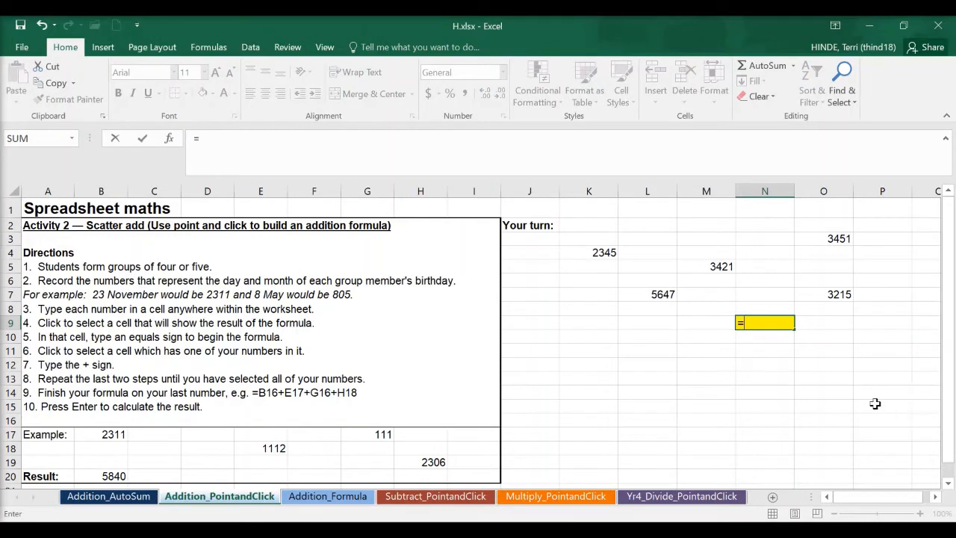
left_click(601, 253)
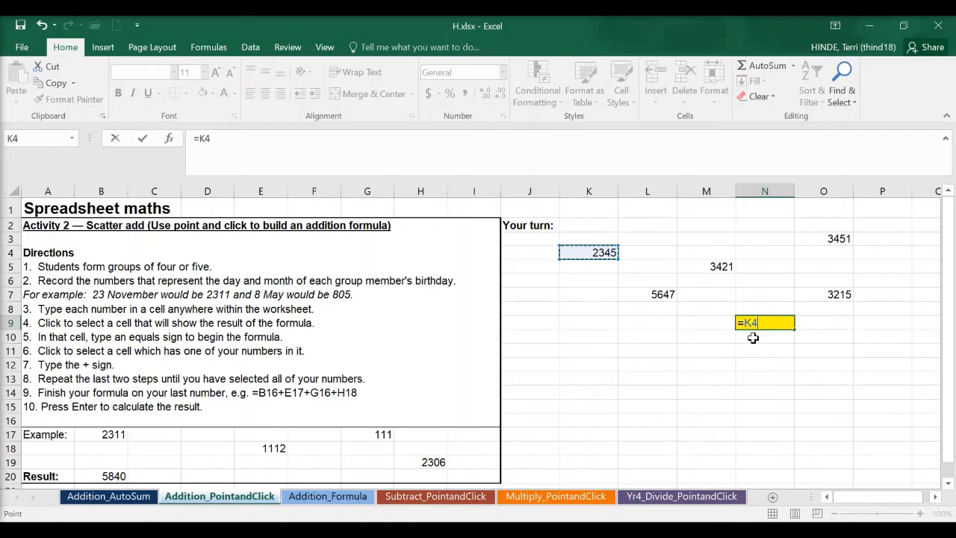
type("+")
left_click(668, 296)
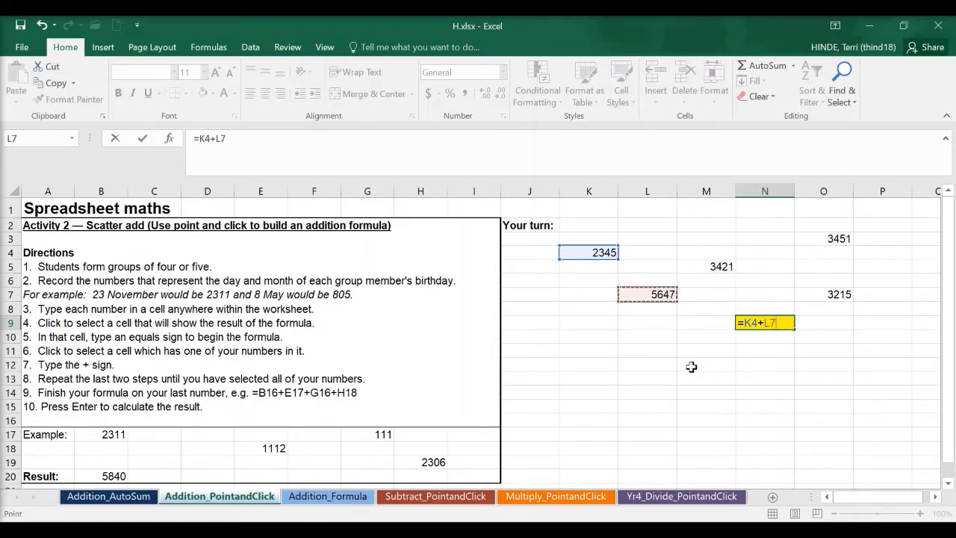
type("+")
left_click(710, 266)
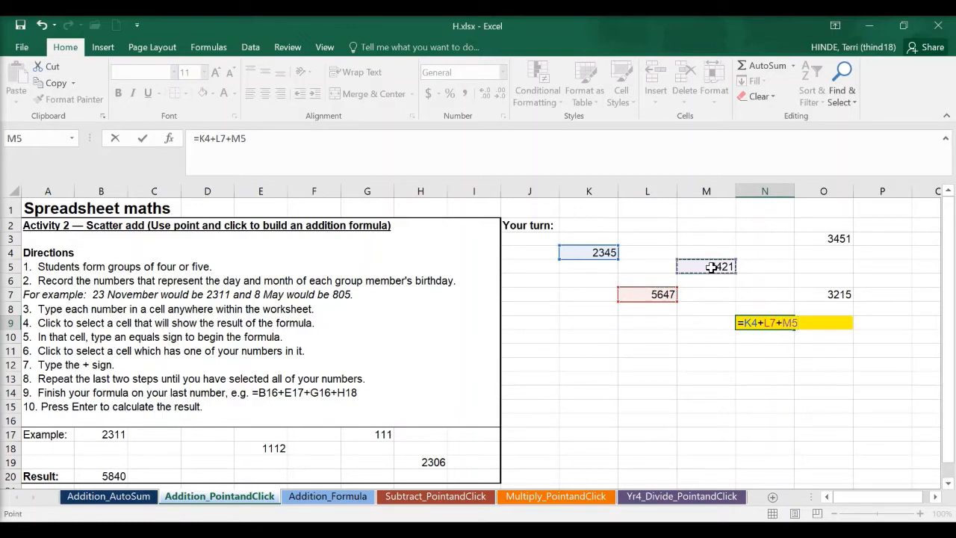
type("+")
left_click(840, 293)
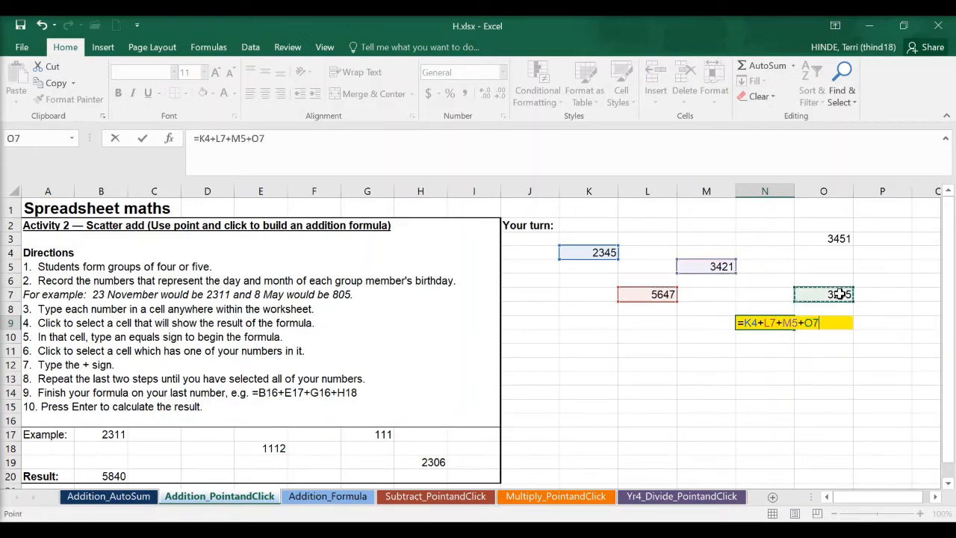
type("+")
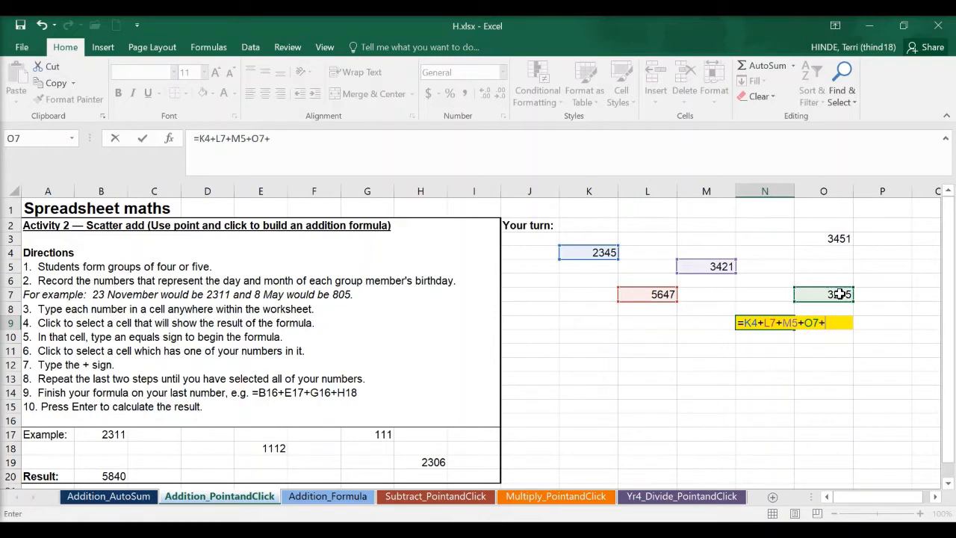
left_click(842, 239)
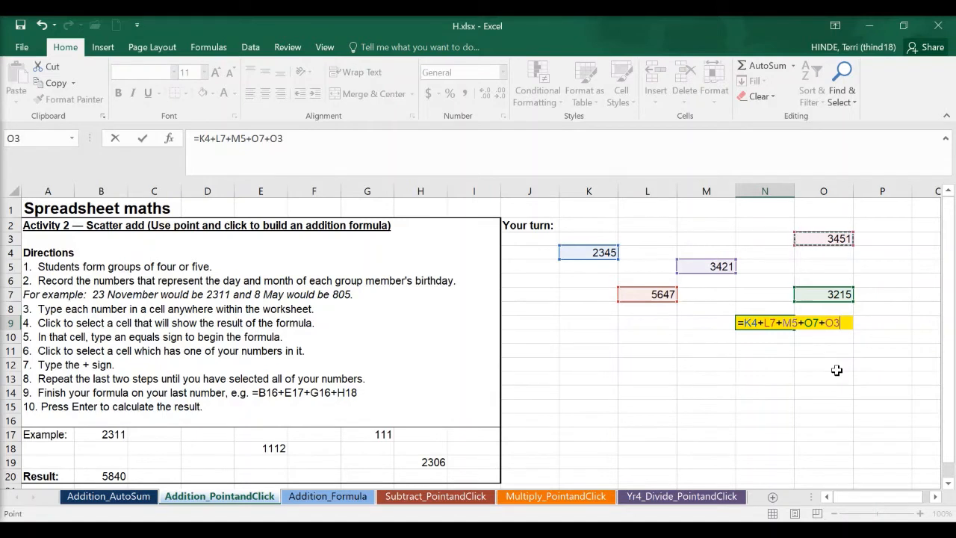
key("Return")
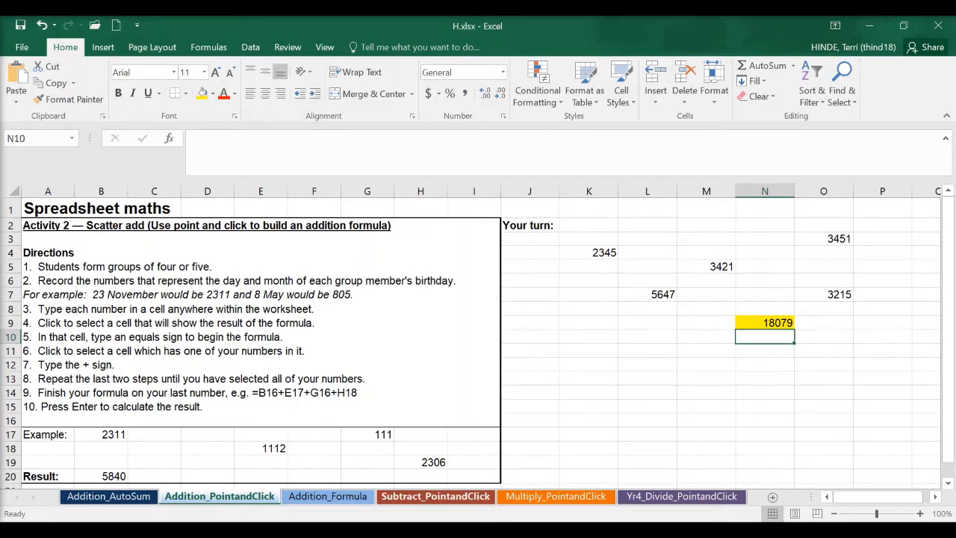
left_click(409, 531)
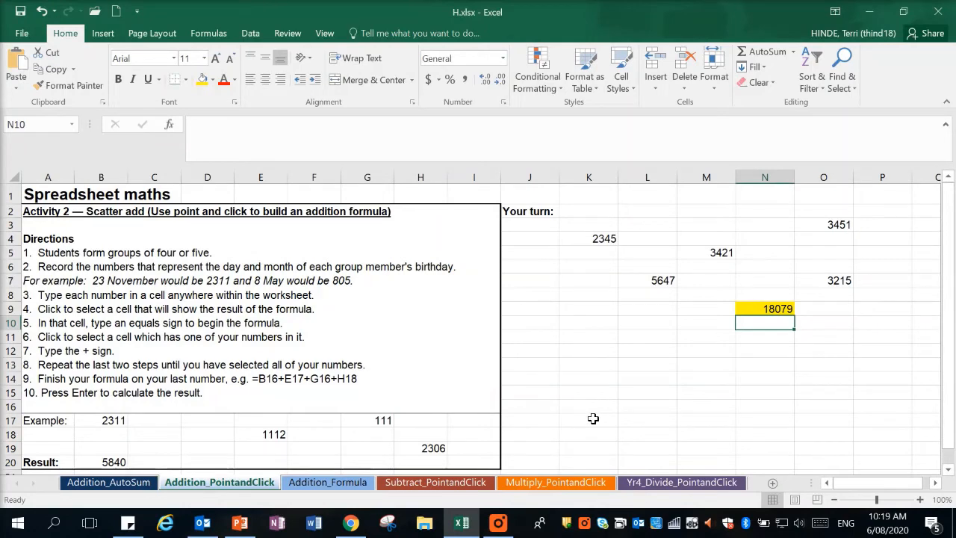
On the Addition_Formula sheet, enter 60 in I3, 45 in J5, 30 in K4, 25 in L3, 65 in M5 and 100 in N3.
left_click(333, 483)
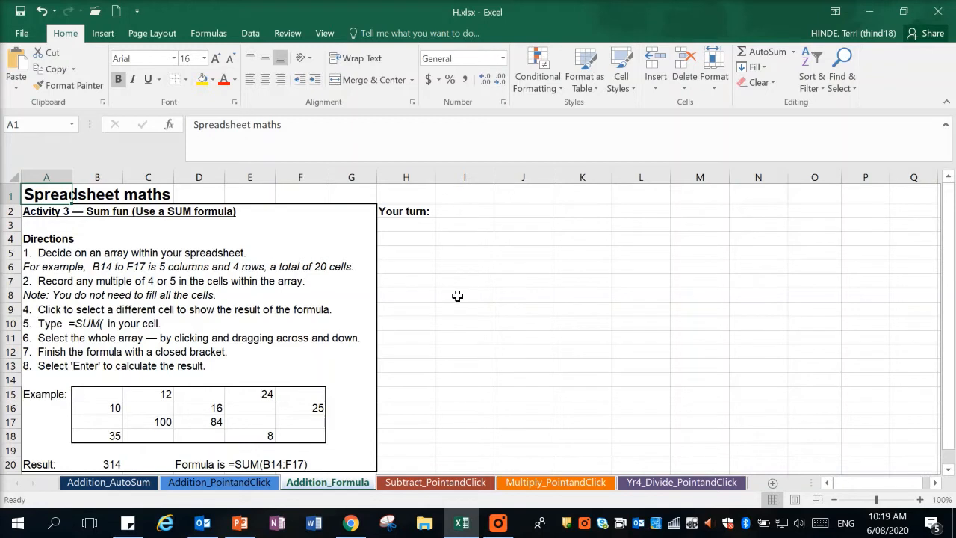
left_click(486, 225)
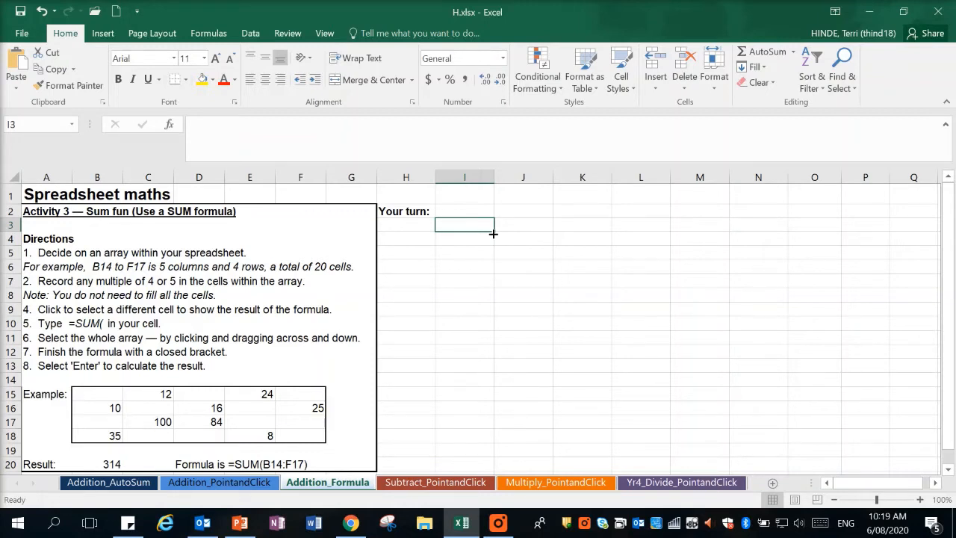
type("60")
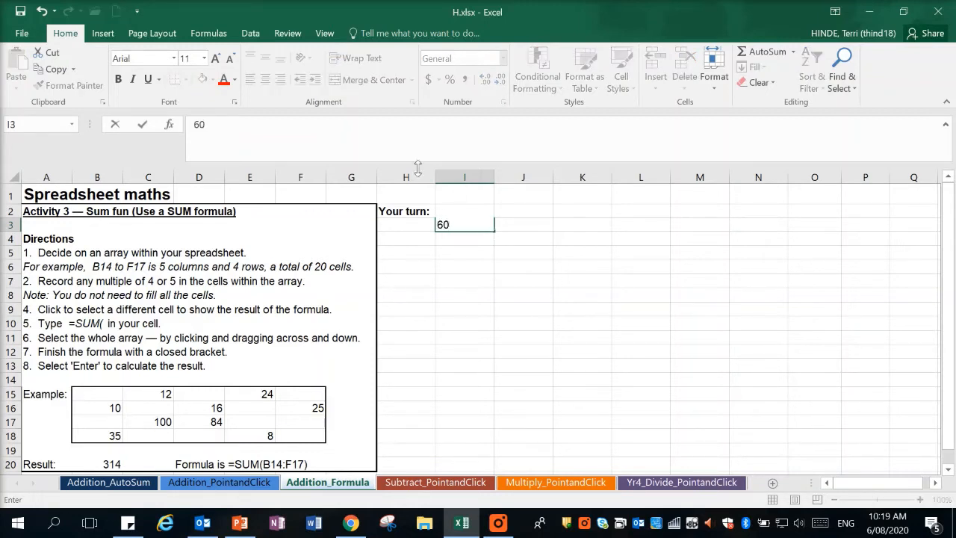
left_click(537, 257)
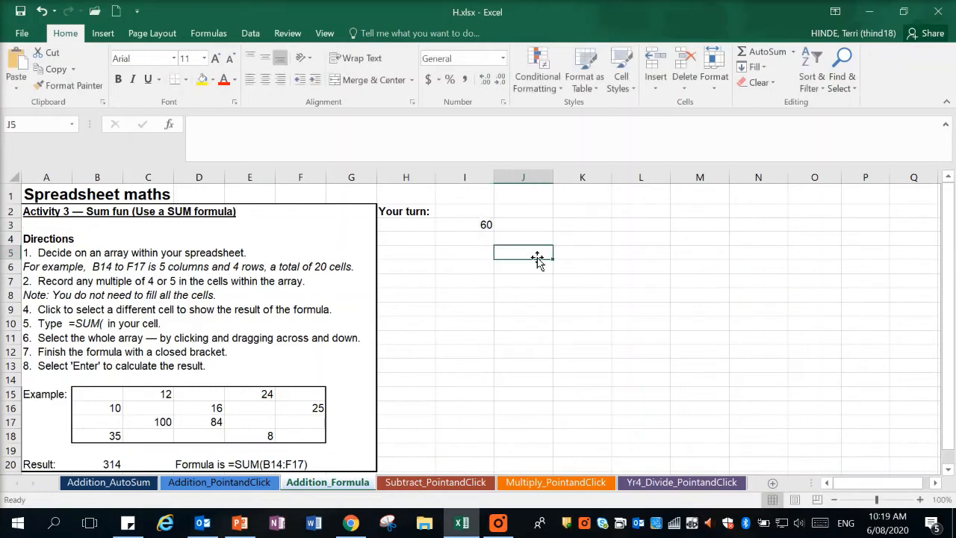
type("45")
left_click(592, 241)
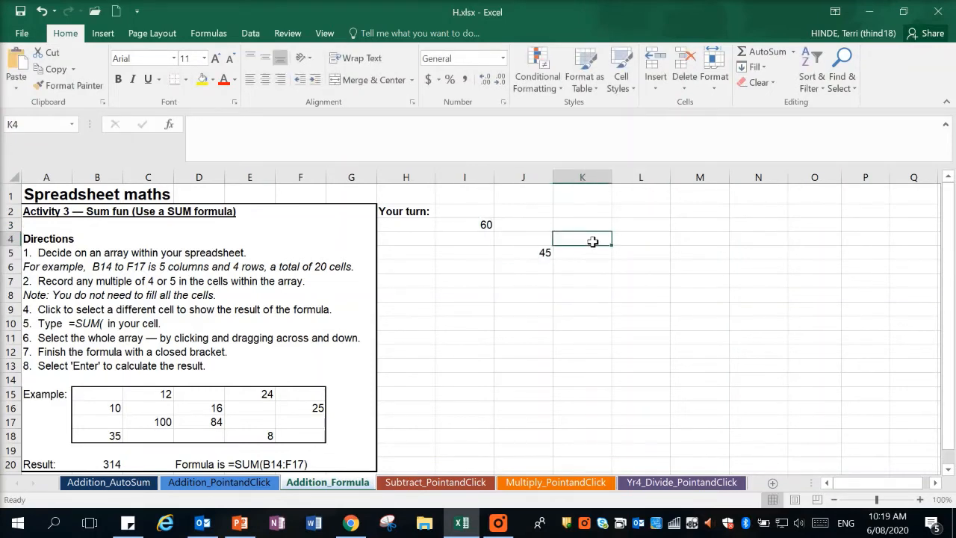
type("30")
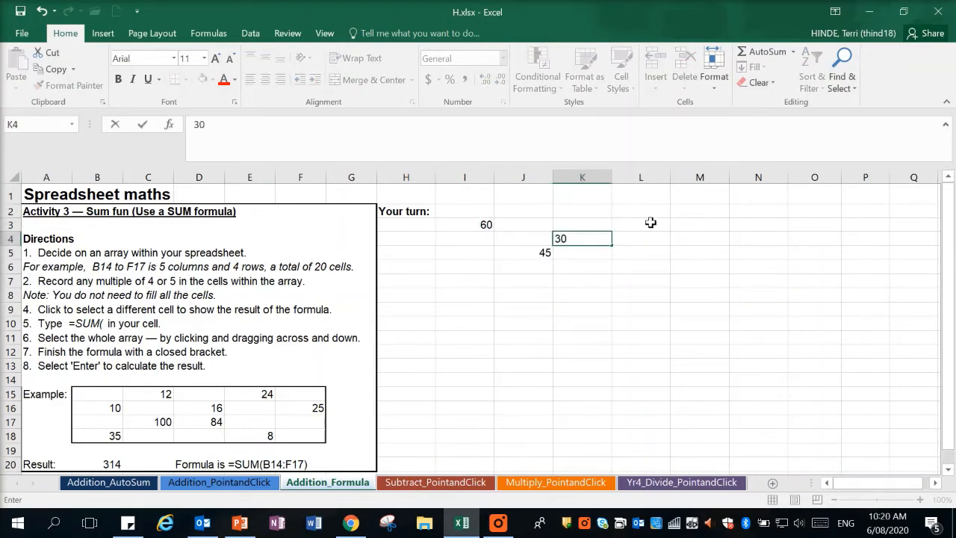
left_click(650, 223)
type("25")
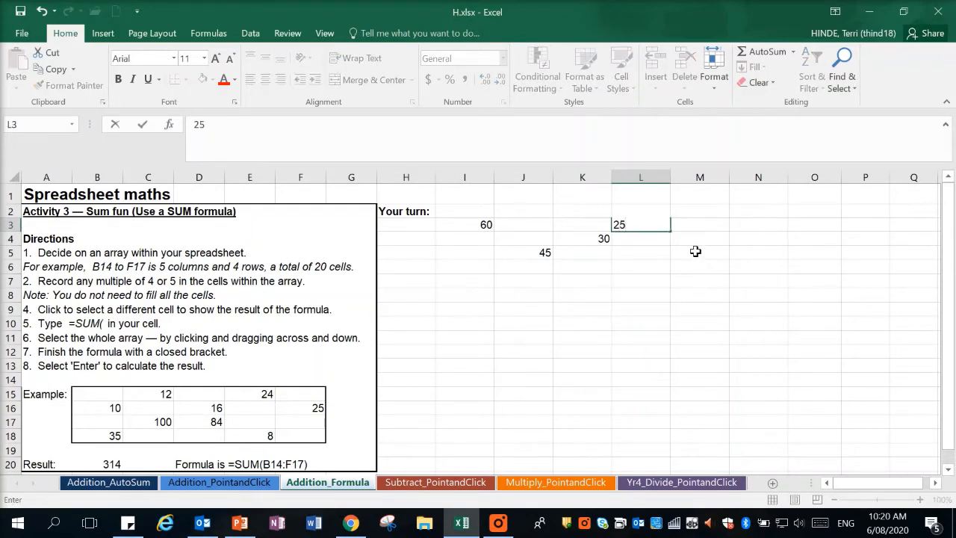
left_click(698, 254)
type("6")
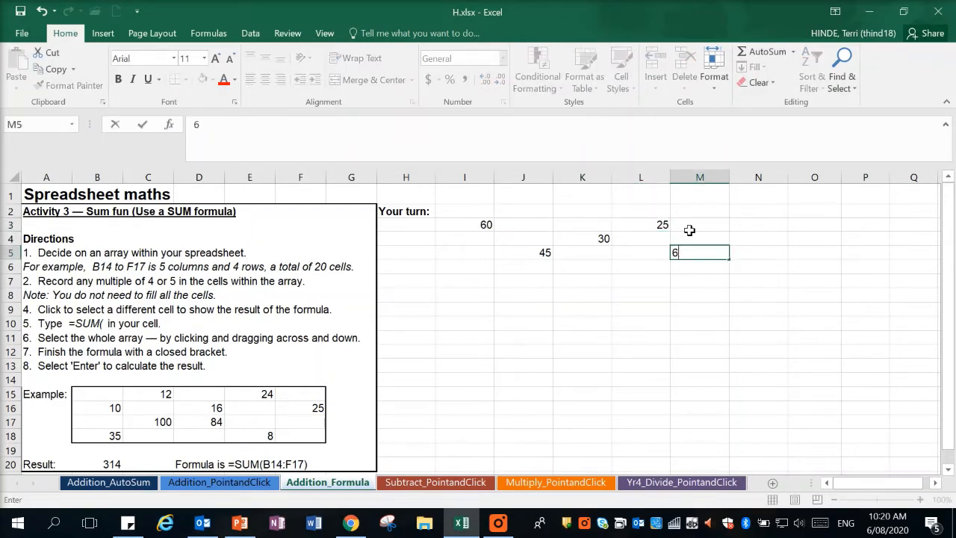
type("5")
left_click(768, 227)
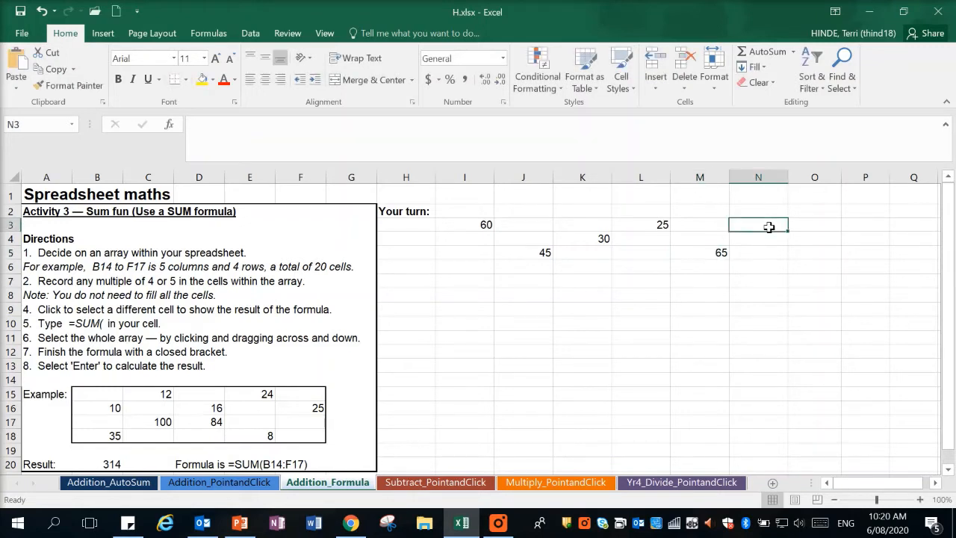
type("100")
Fill cell L8, below the entered array of numbers, with yellow as the result cell.
left_click(649, 306)
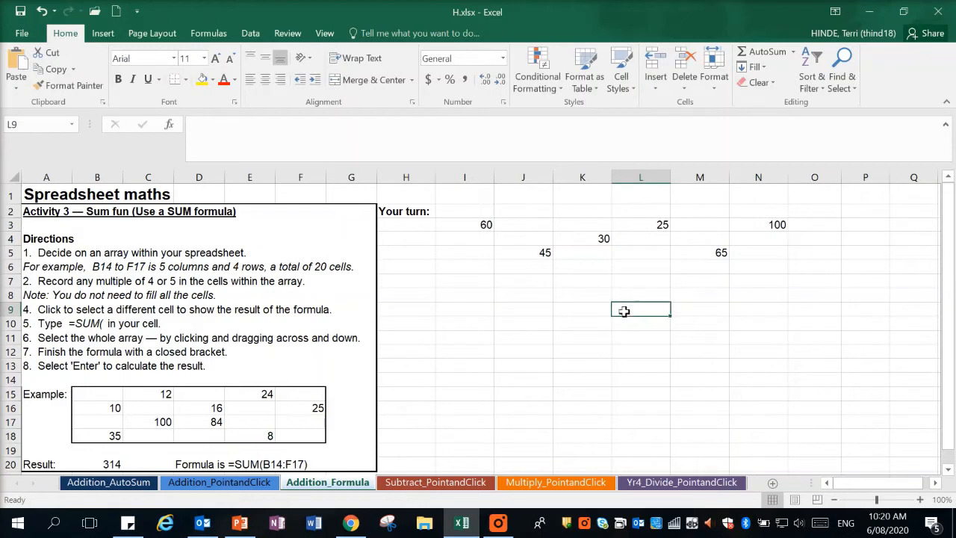
left_click(638, 293)
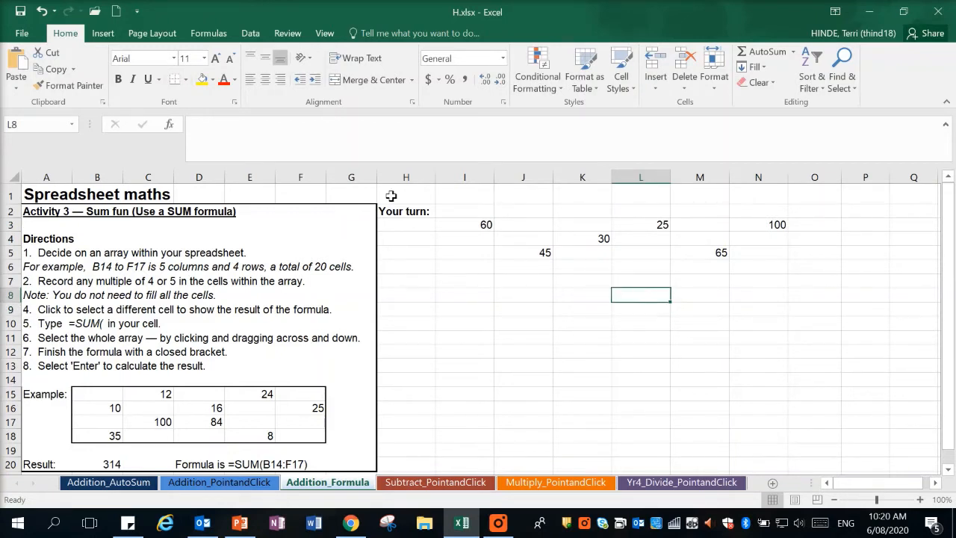
left_click(205, 82)
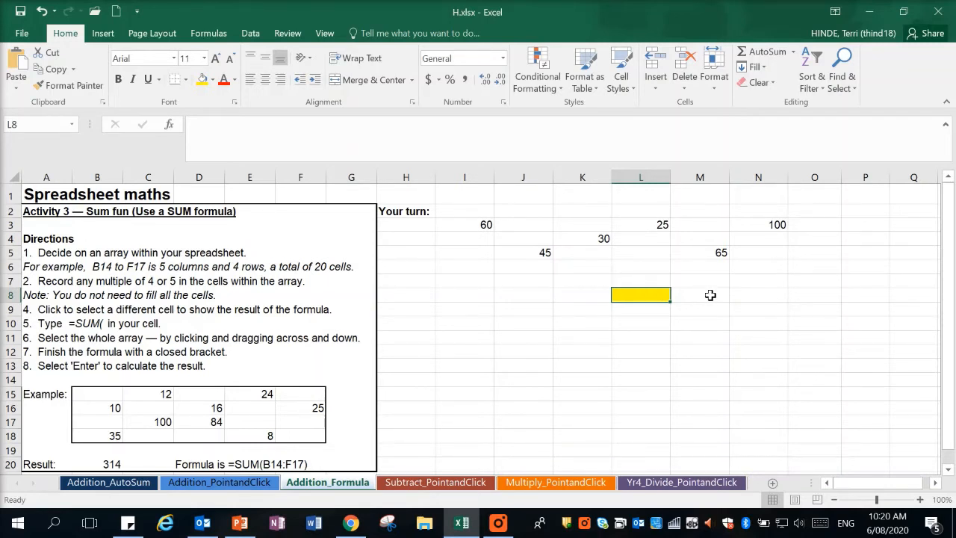
Enter the formula =sum(I3:N5) in the yellow cell L8 to add the whole array of numbers.
type("=")
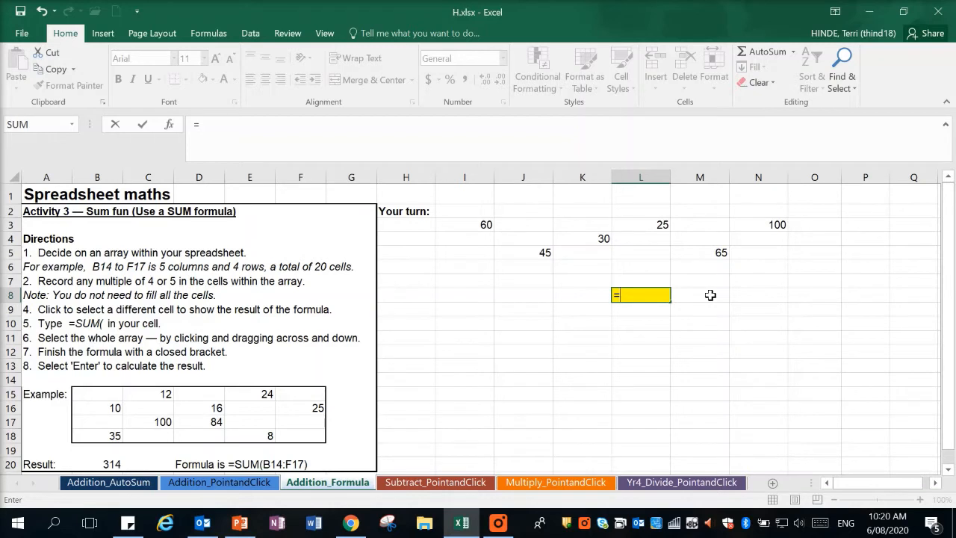
type("sum")
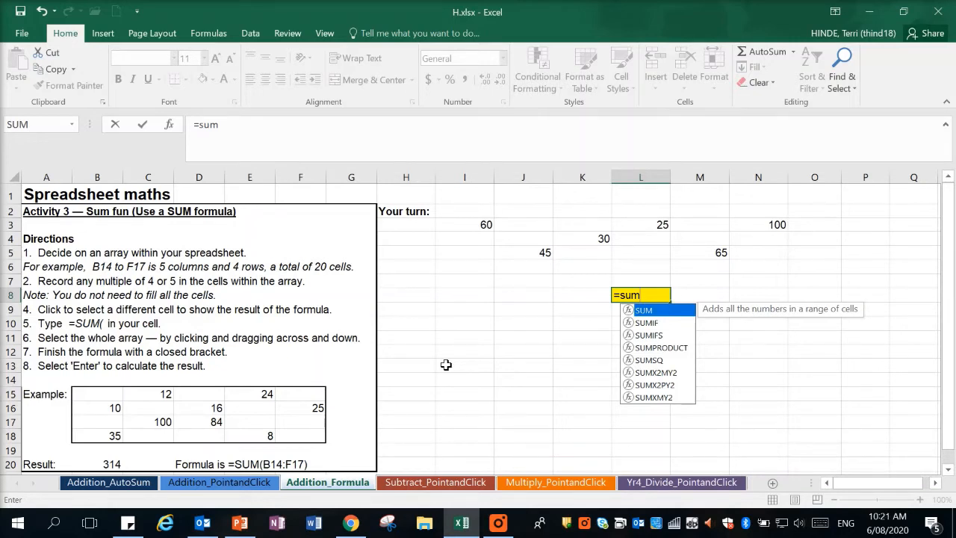
type("(")
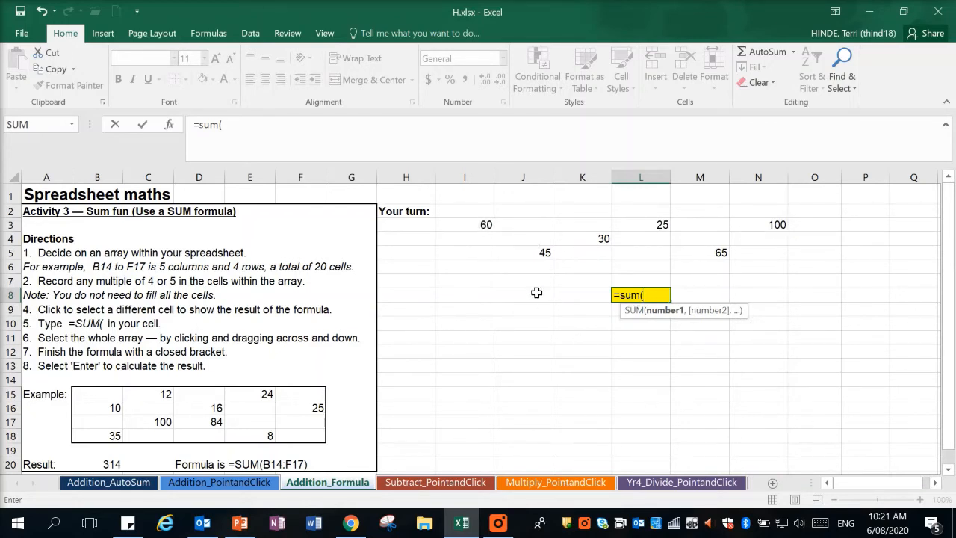
left_click(476, 223)
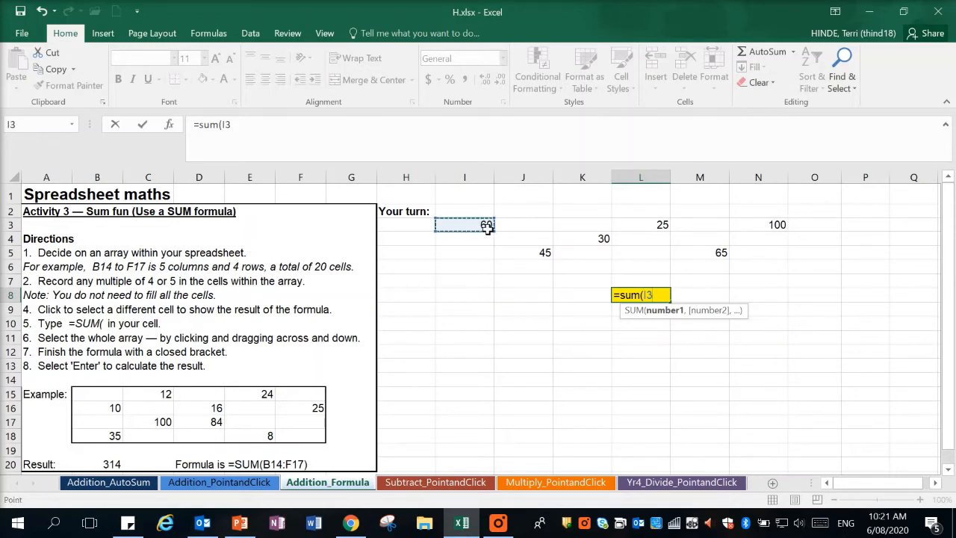
left_click_drag(487, 228, 769, 254)
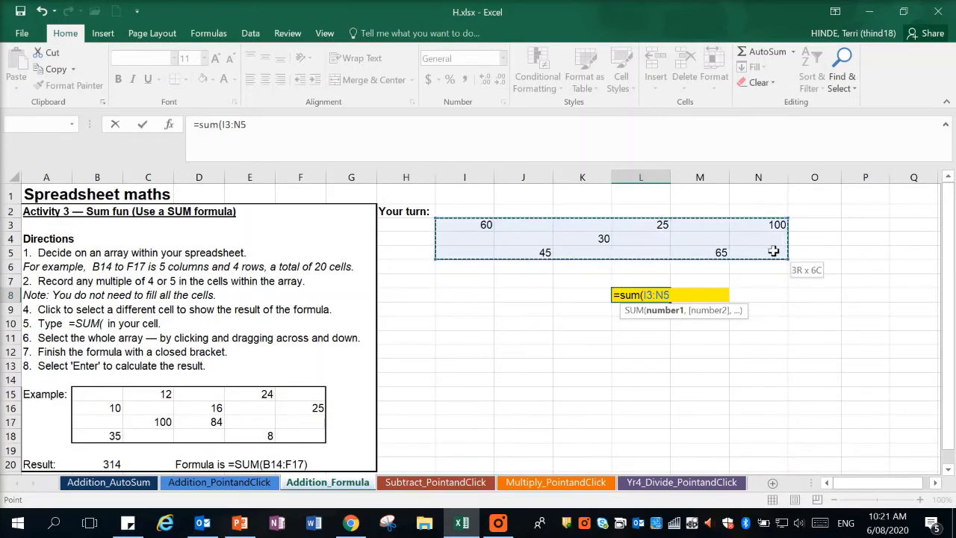
left_click_drag(773, 251, 773, 251)
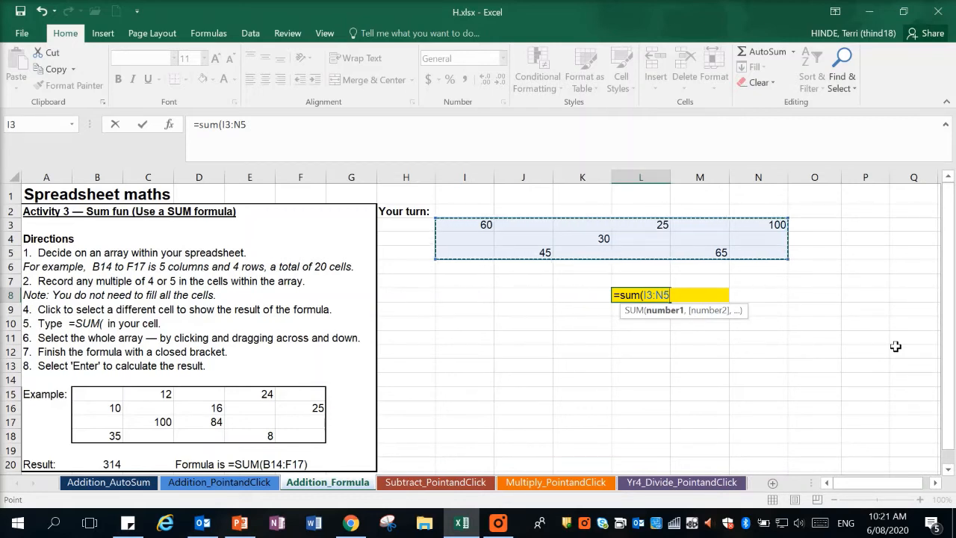
type(")")
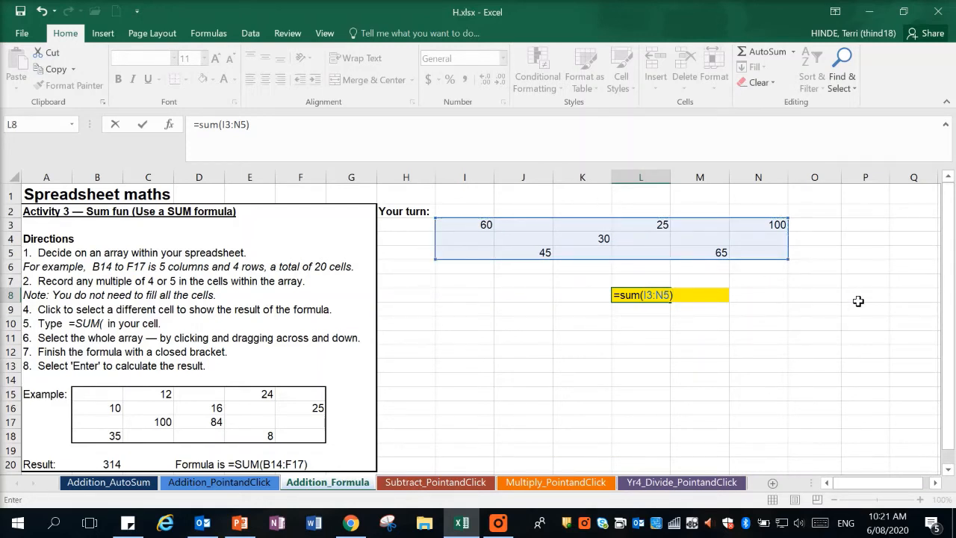
key("Return")
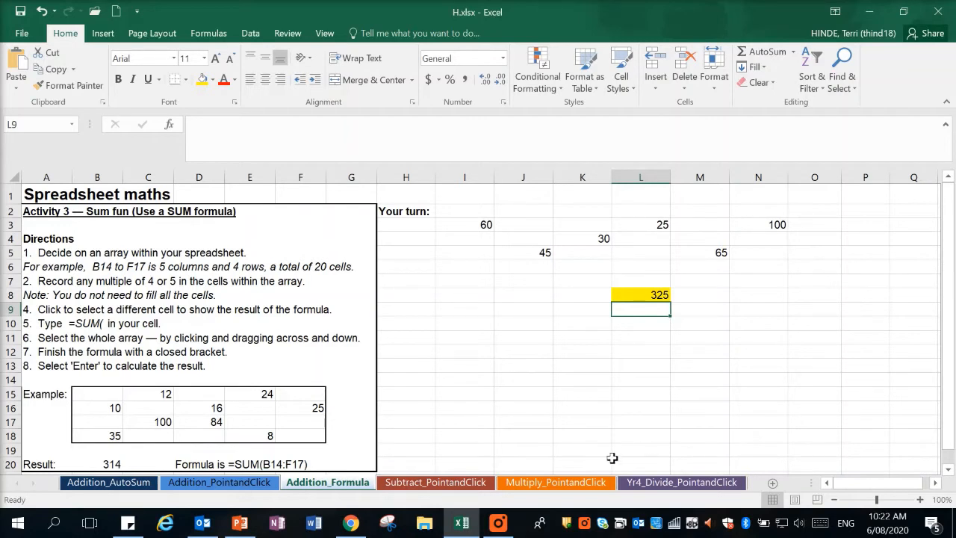
On the Subtract_PointandClick sheet, enter the starting number 50 for Player 1 in M4 and Player 2 in N4.
left_click(485, 529)
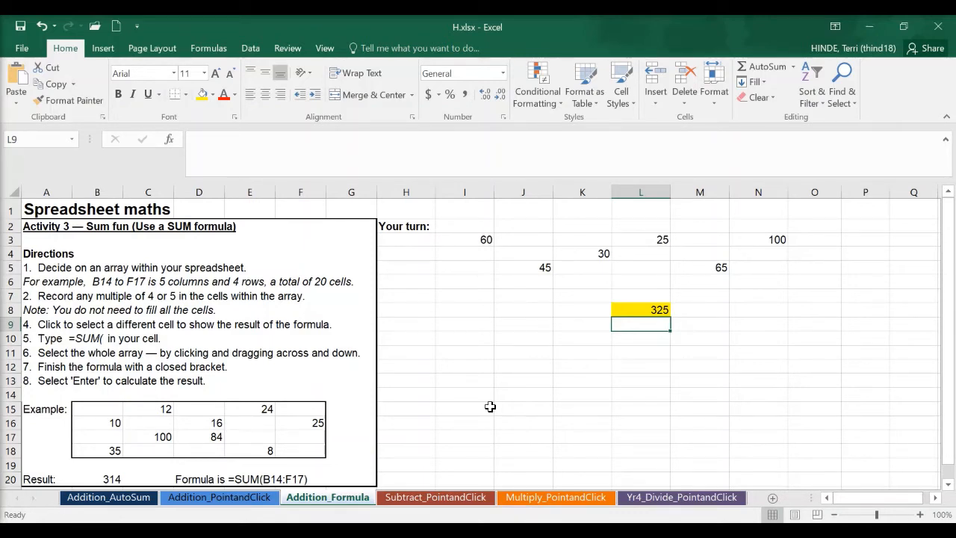
left_click(423, 498)
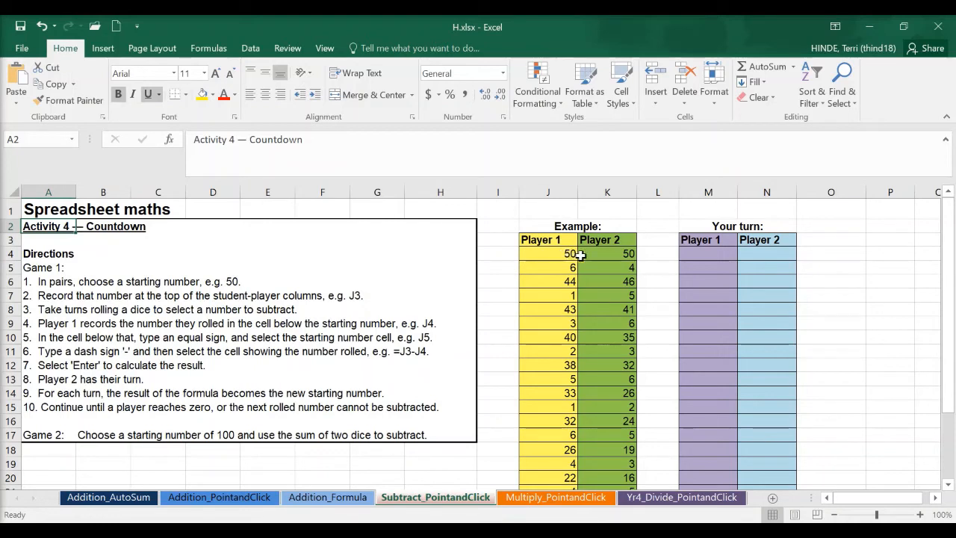
left_click(719, 254)
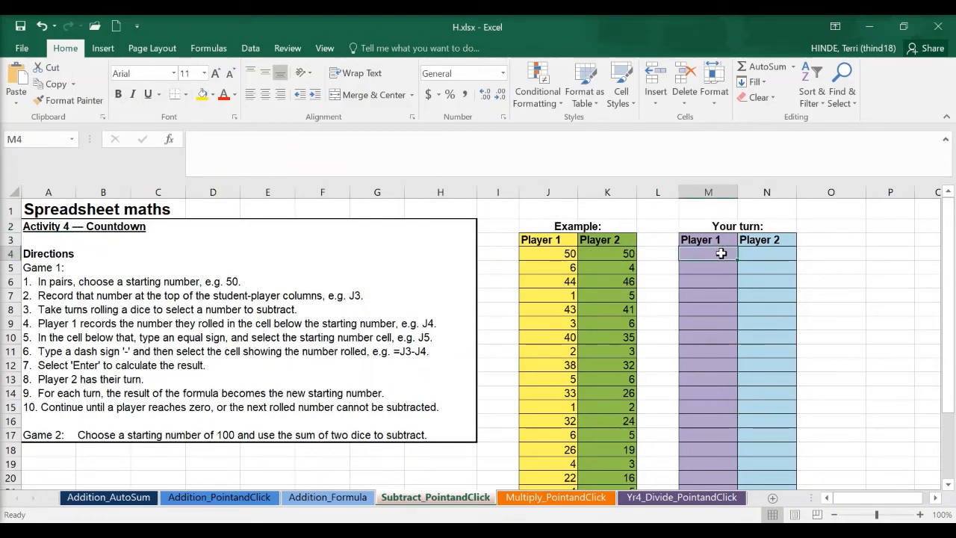
type("50")
key("Tab")
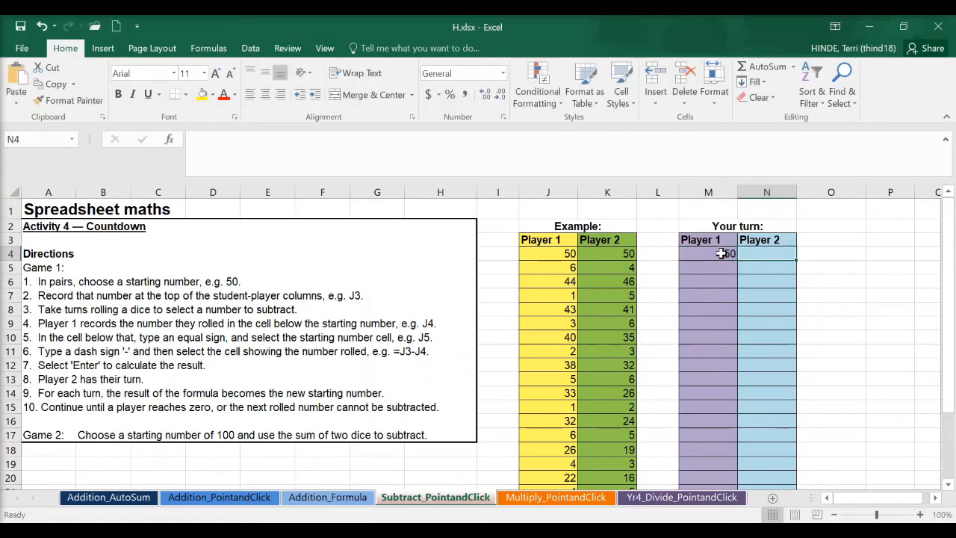
type("50")
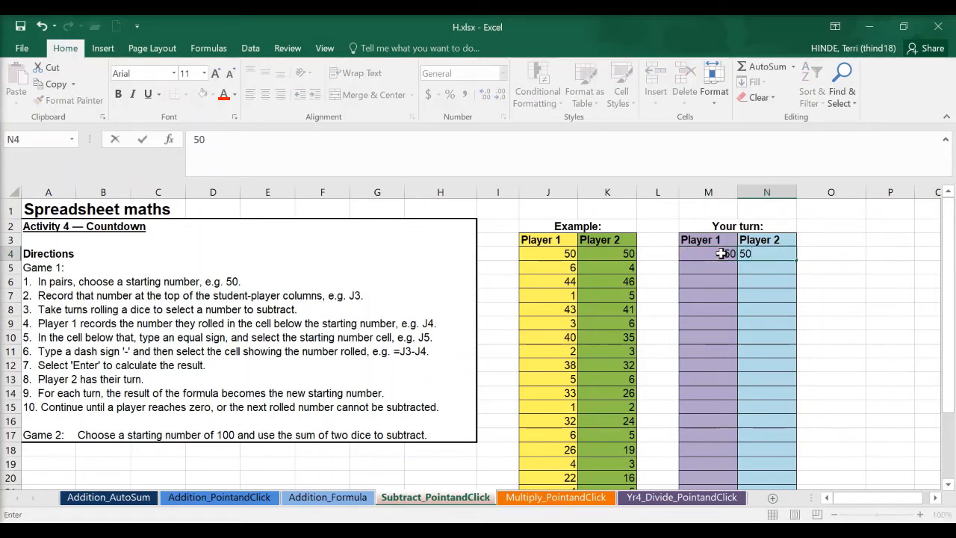
Record Player 1's roll of 4 in M5 and subtract it with the formula =M4-M5 in M6.
left_click(716, 271)
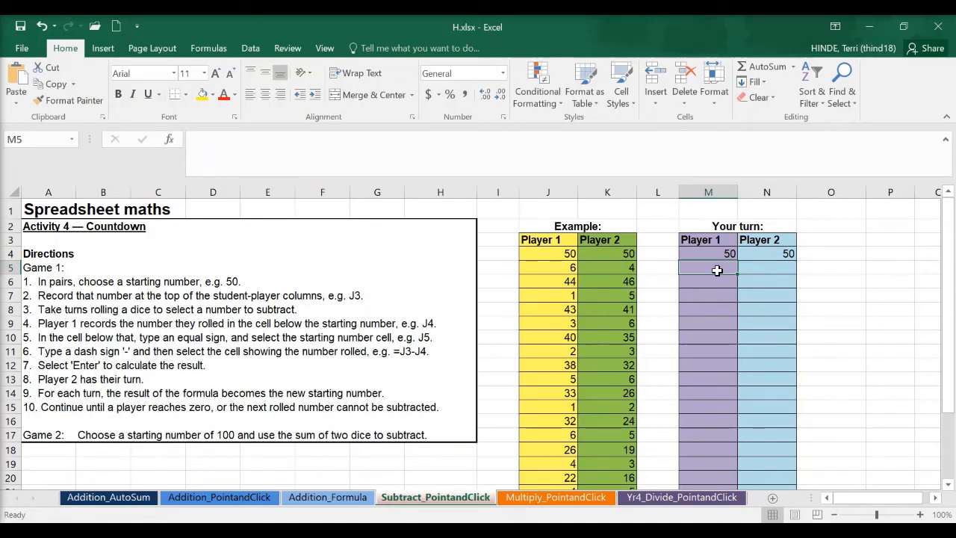
type("4")
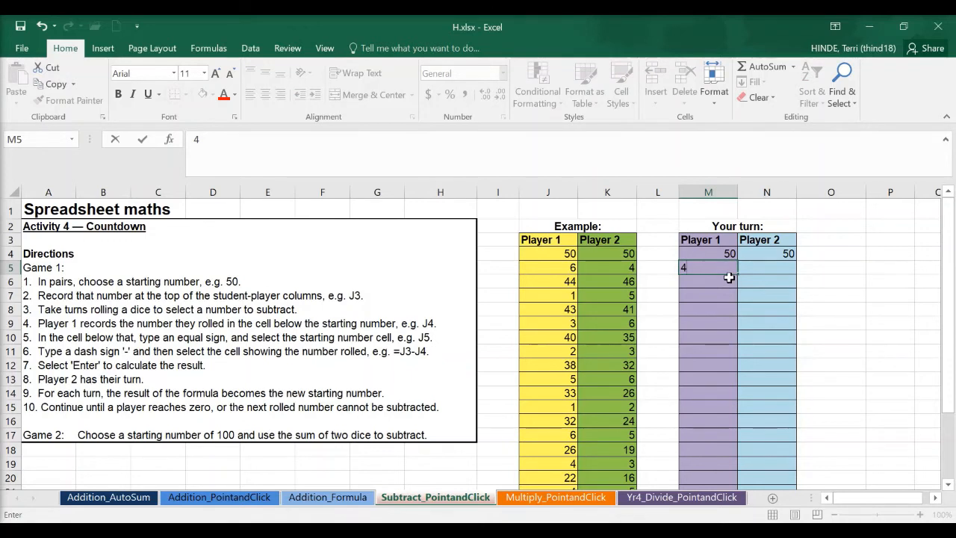
key("Return")
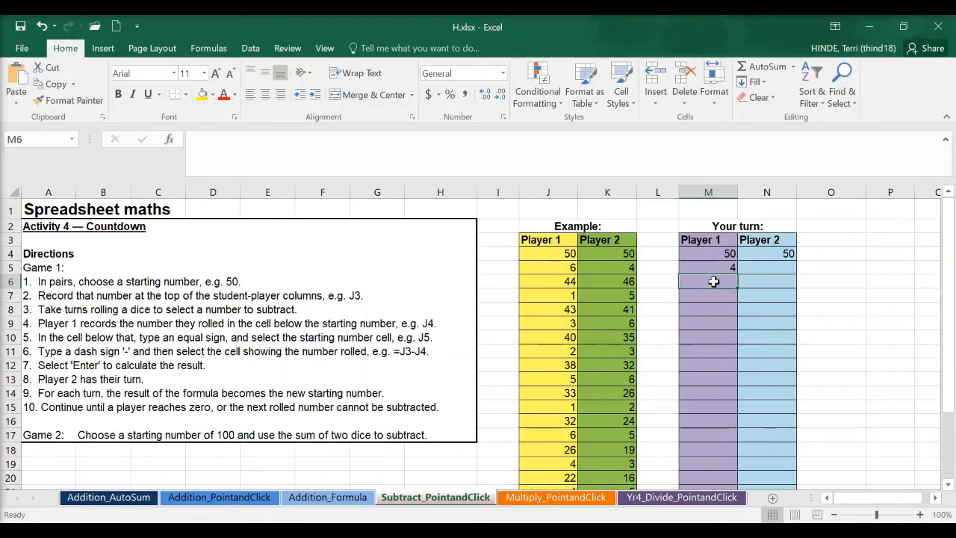
type("=")
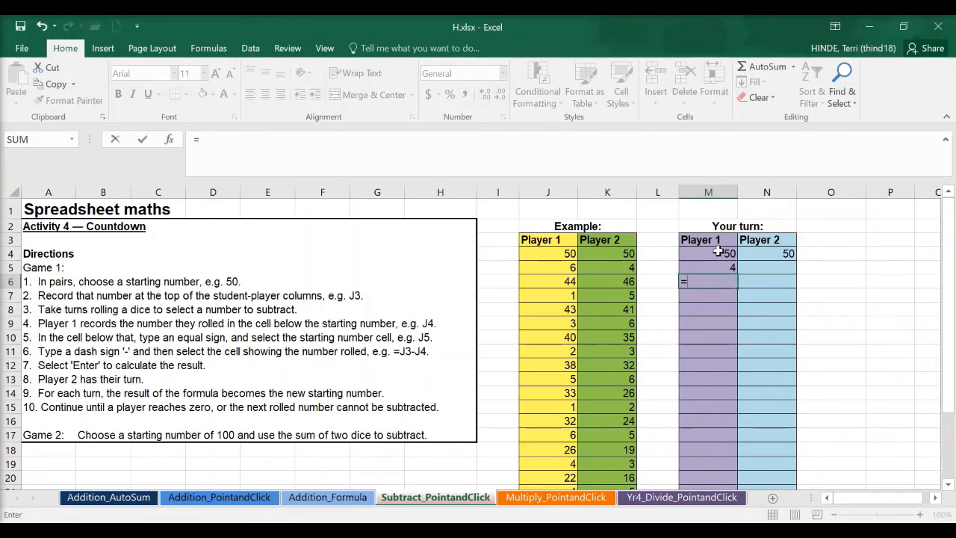
left_click(718, 254)
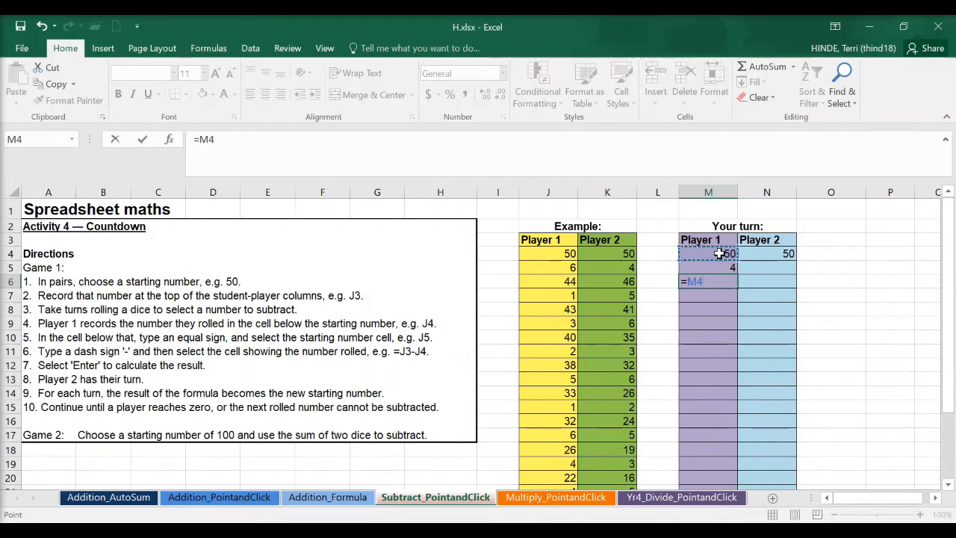
type("-")
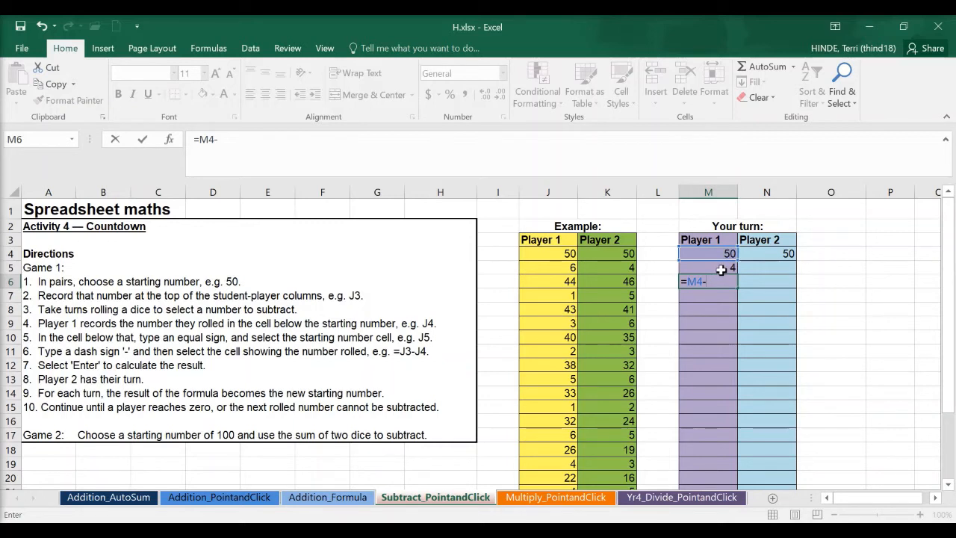
left_click(722, 268)
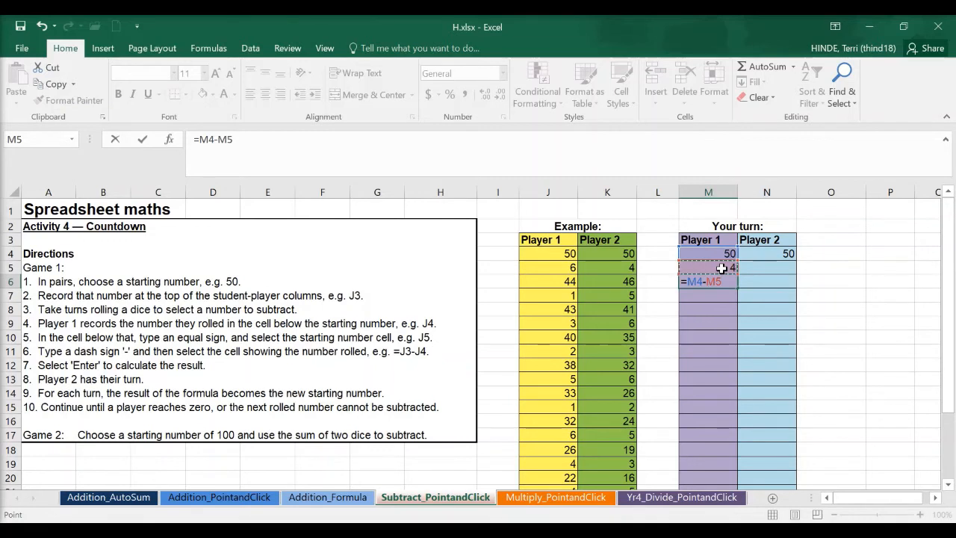
key("Return")
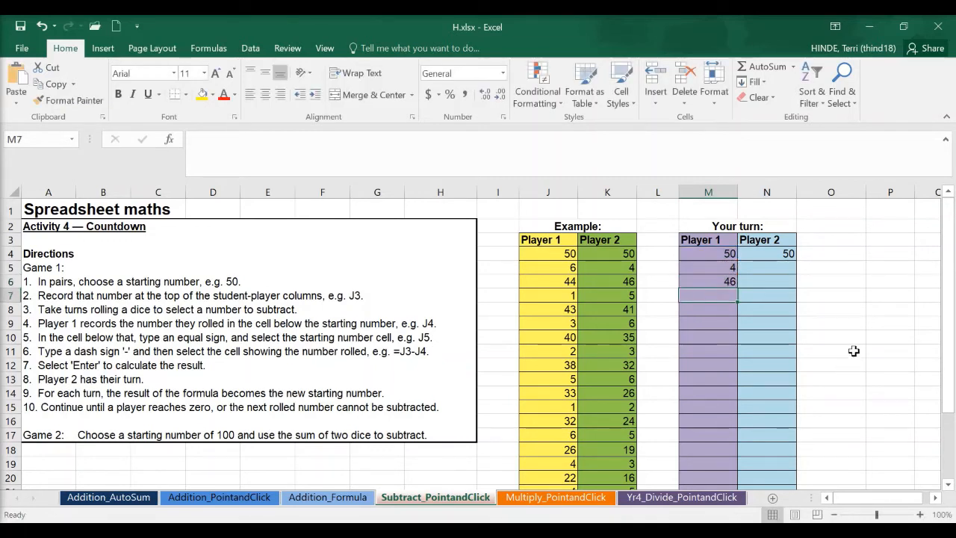
Record Player 2's roll of 6 in N5 and subtract it with the formula =N4-N5 in N6.
left_click(785, 267)
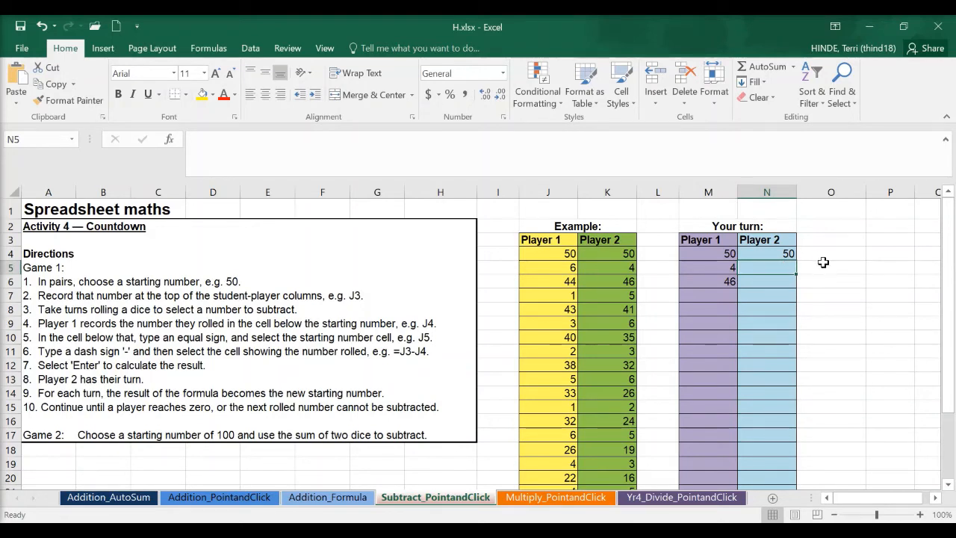
type("6")
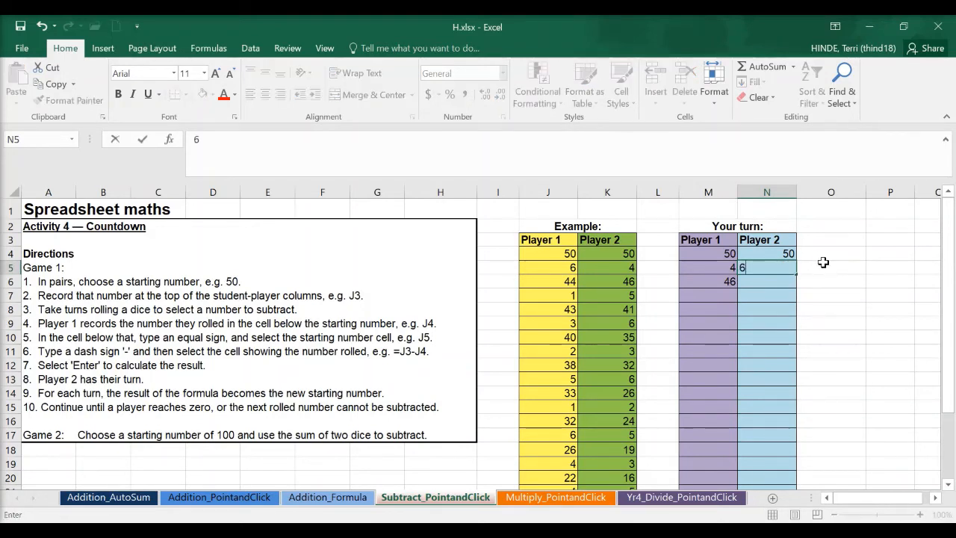
key("Return")
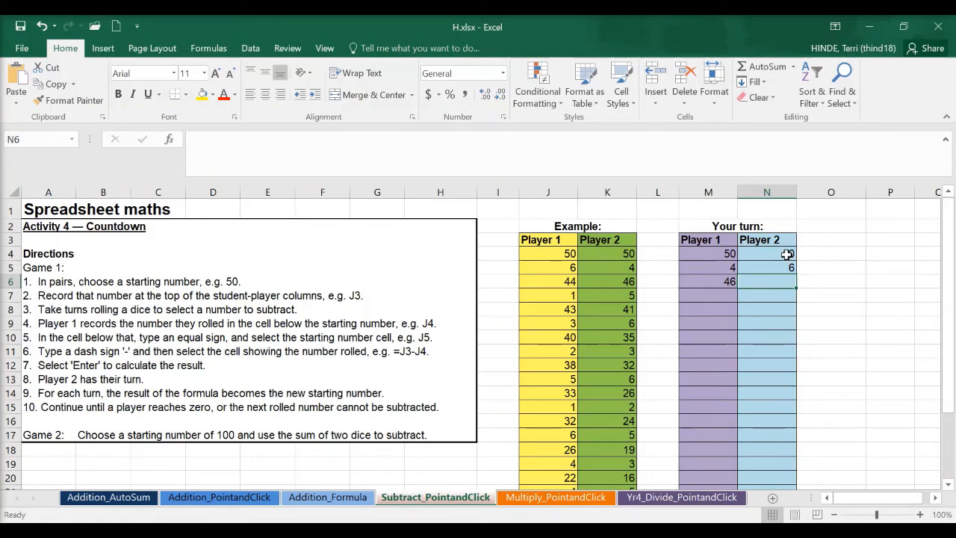
type("=")
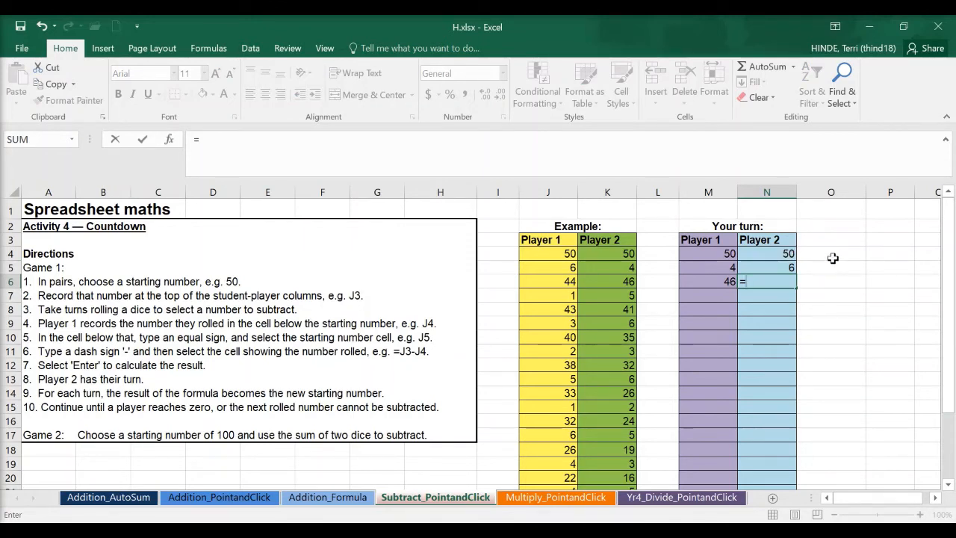
left_click(785, 254)
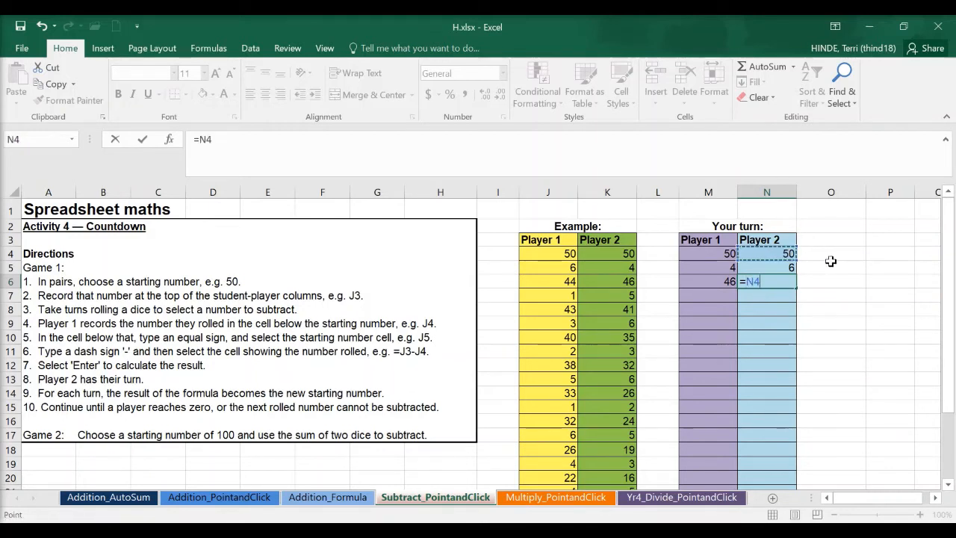
type("-")
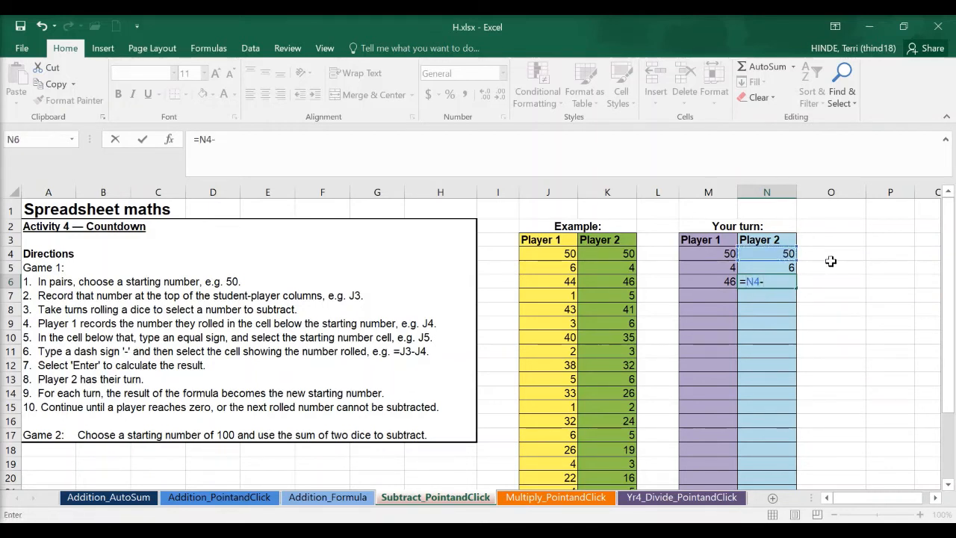
left_click(785, 267)
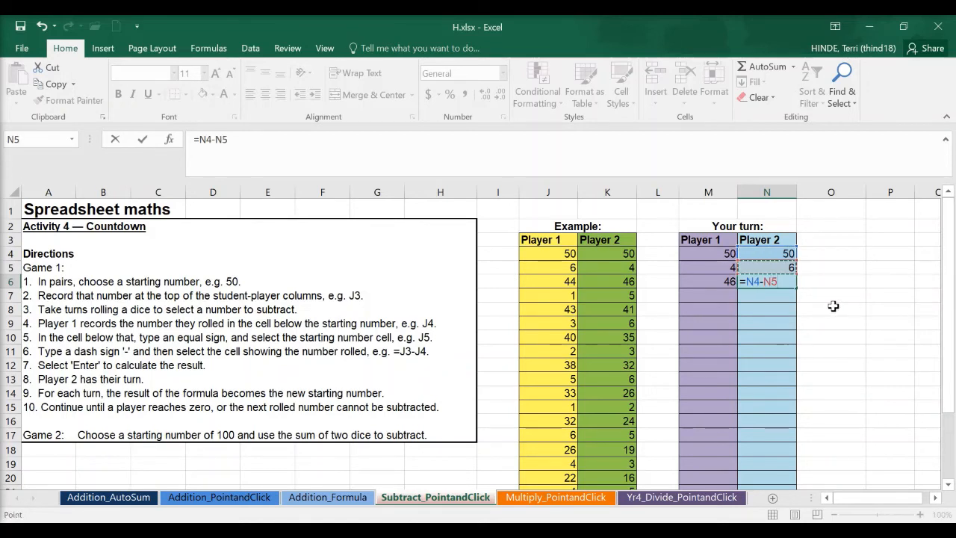
key("Return")
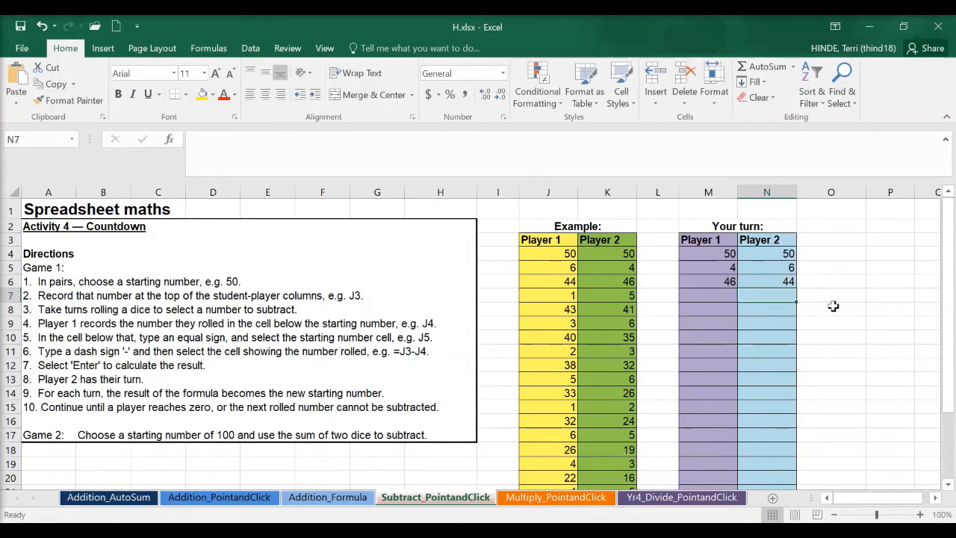
Record Player 1's next roll of 3 in M7 and subtract it with the formula =M6-M7 in M8.
left_click(706, 296)
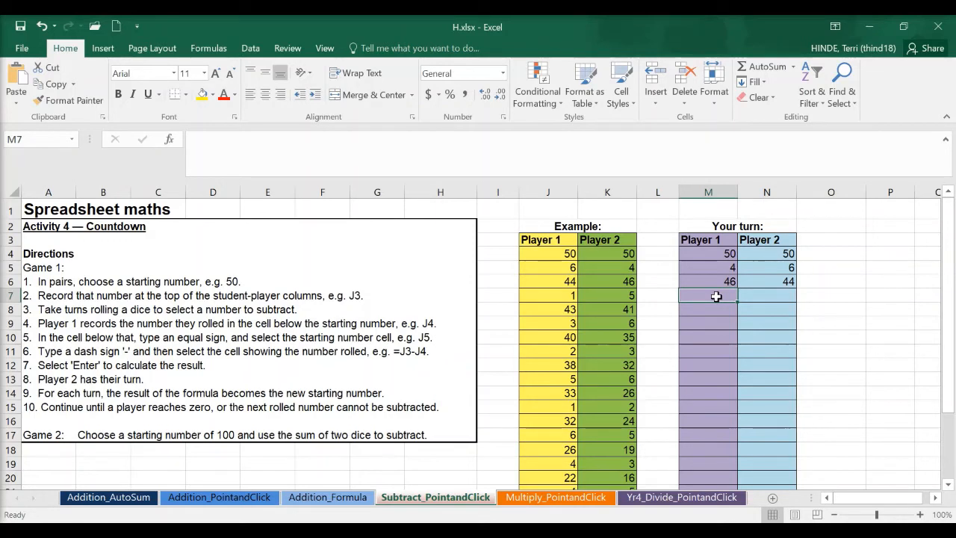
type("3")
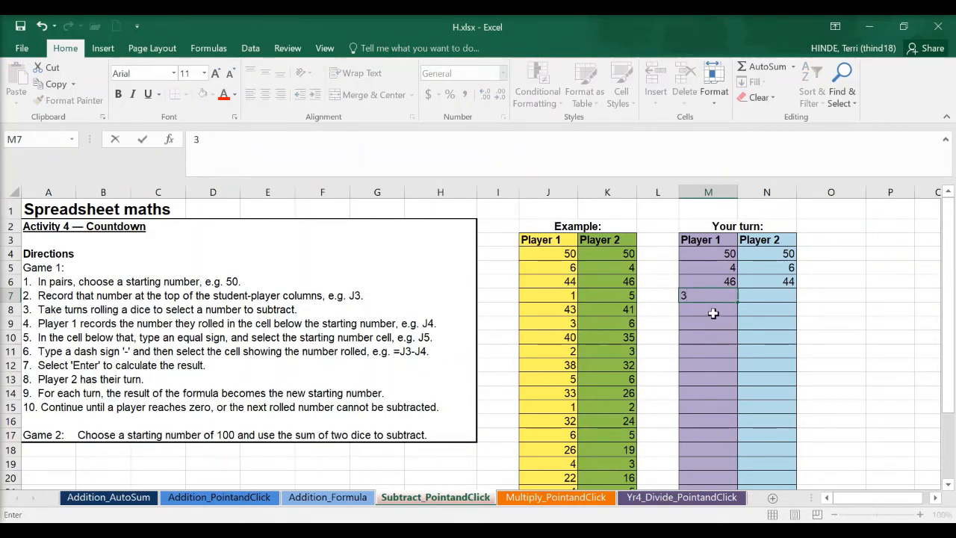
key("Return")
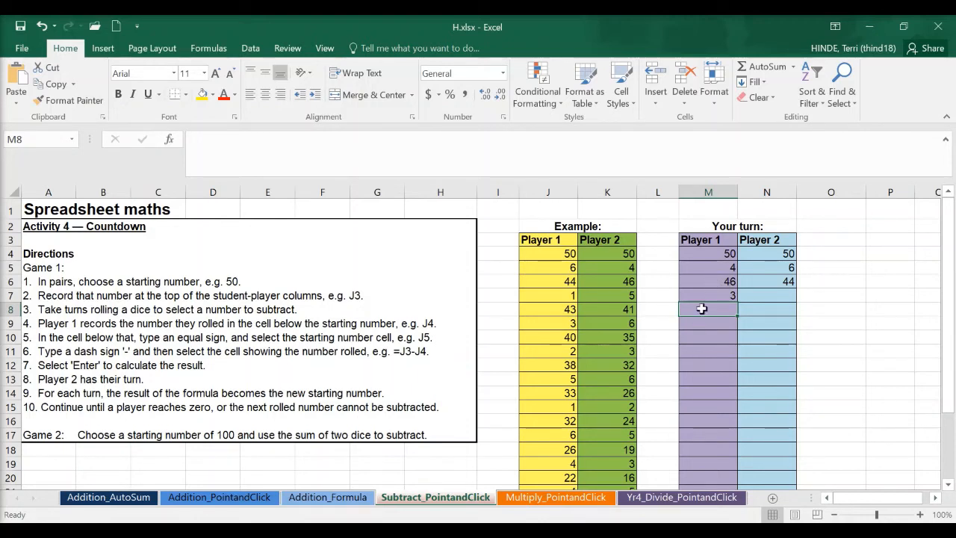
type("=")
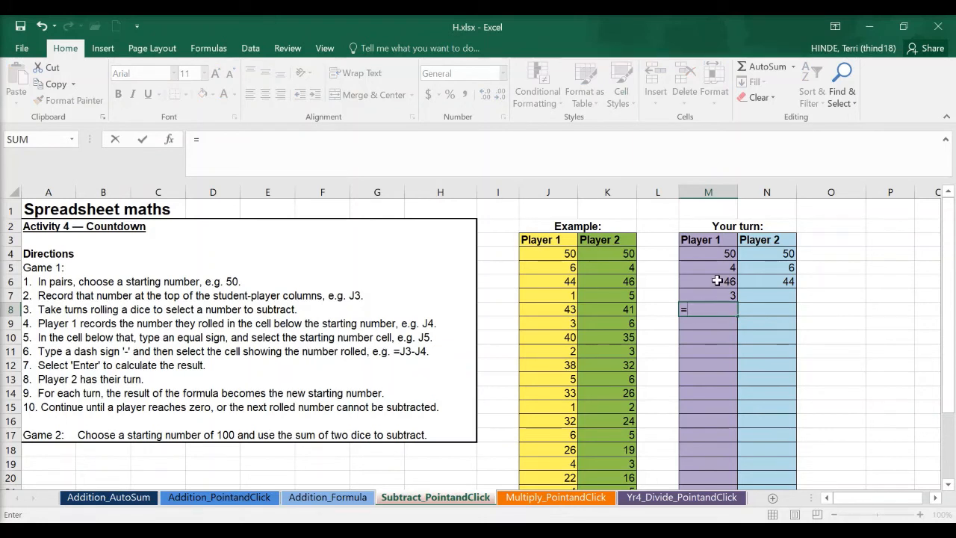
left_click(717, 280)
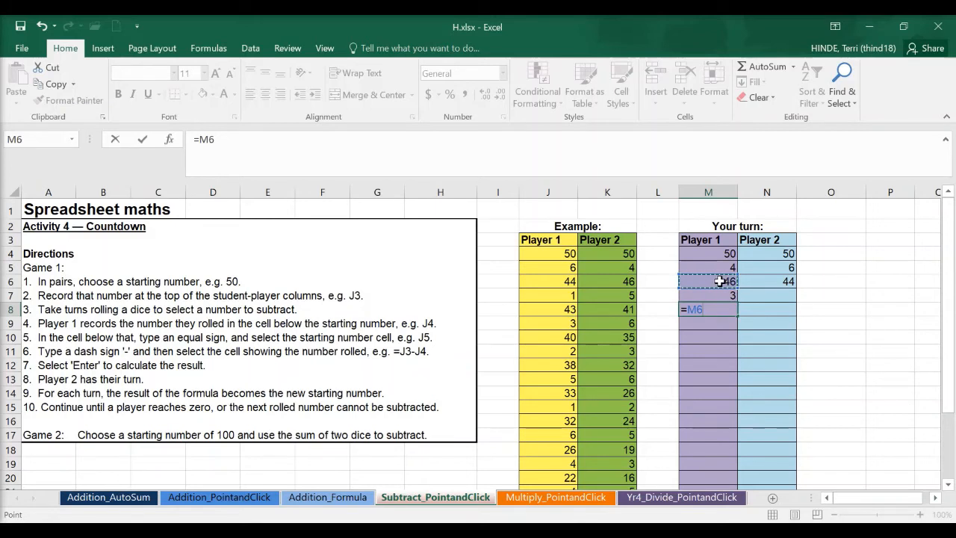
type("-")
left_click(719, 294)
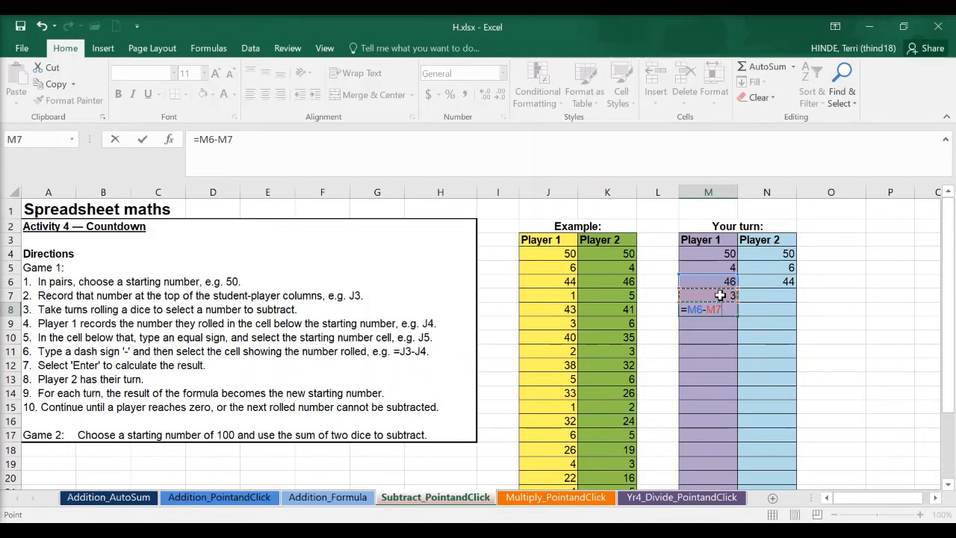
key("Return")
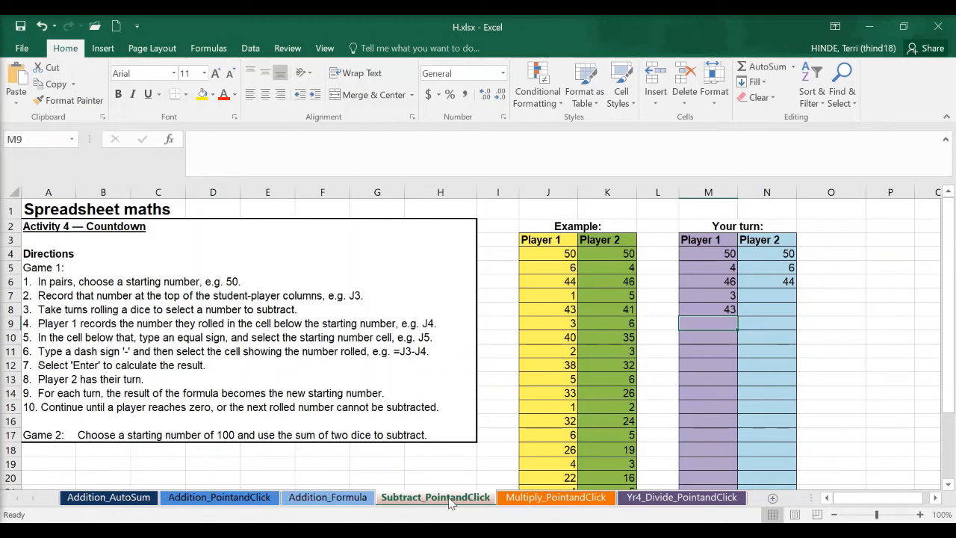
On the Multiply_PointandClick sheet, fill the blank 3 × 3 cell Y5 of the times-table board with the formula =Y2*V5.
left_click(537, 500)
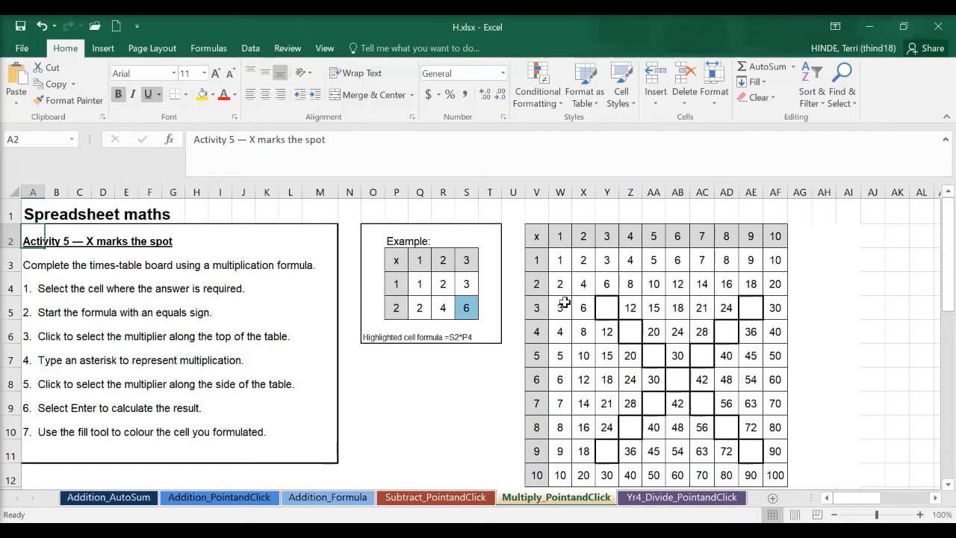
left_click(603, 306)
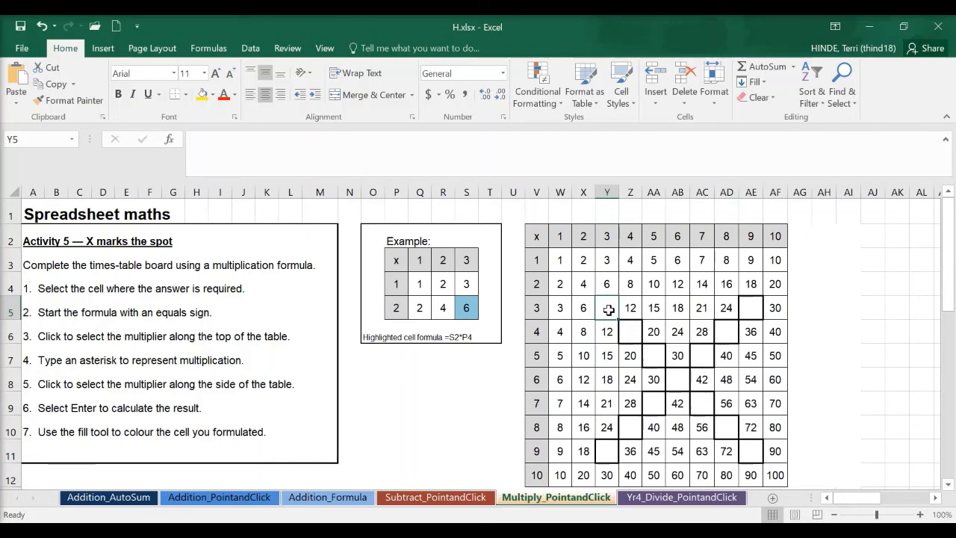
type("=")
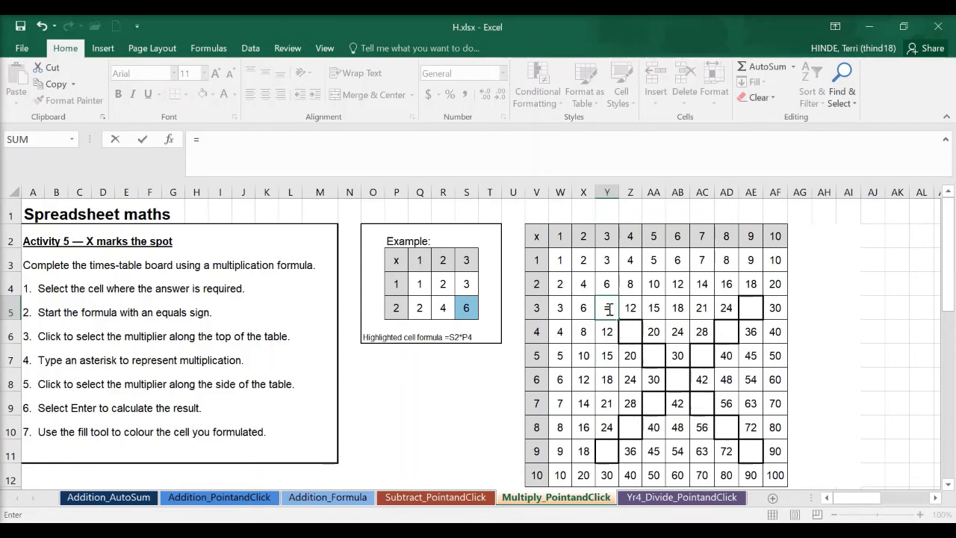
left_click(609, 236)
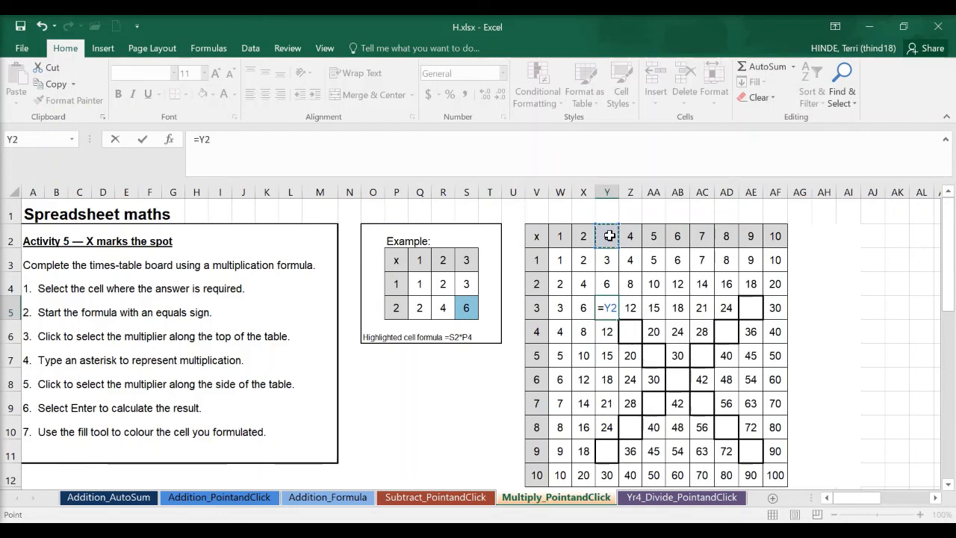
type("*")
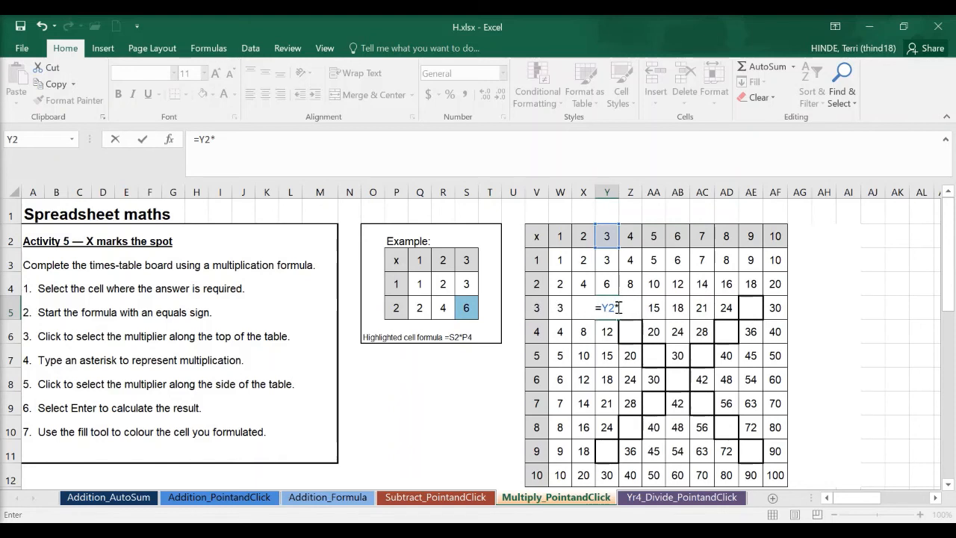
left_click(533, 308)
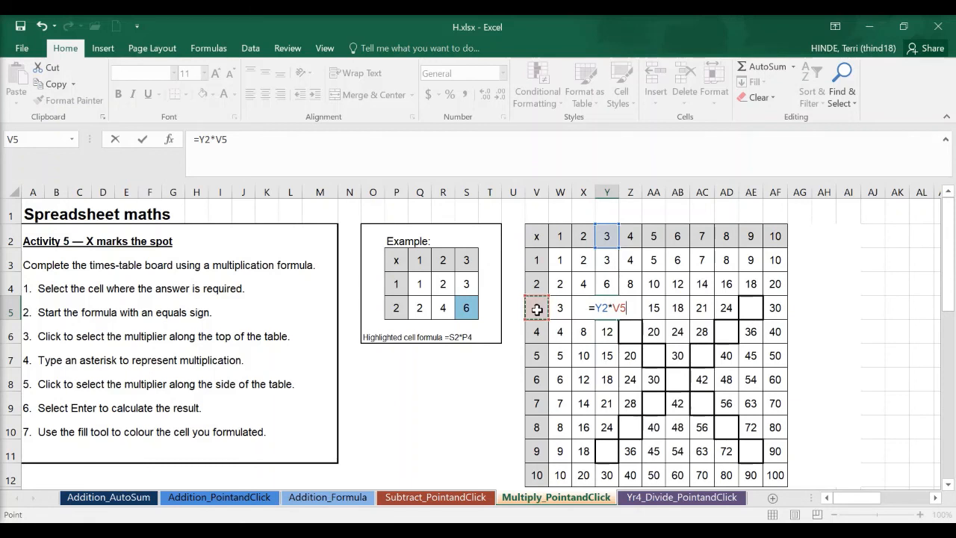
key("Return")
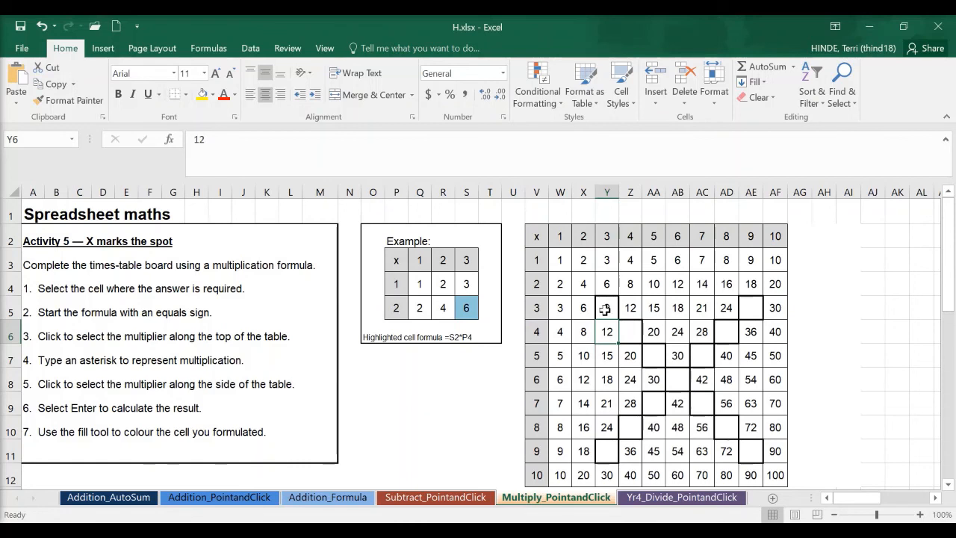
Fill the blank 8 × 4 cell AD6 of the times-table board with the formula =AD2*V6.
left_click(725, 332)
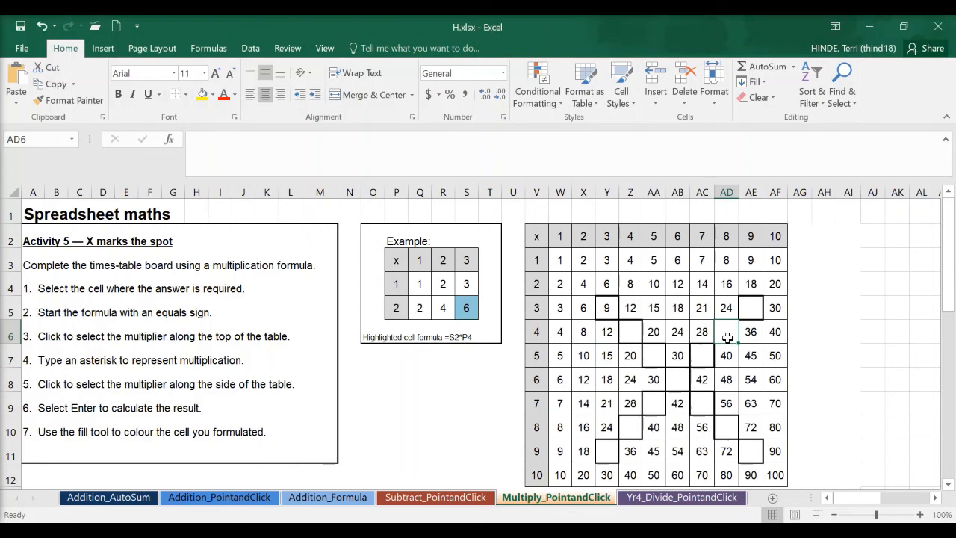
type("=")
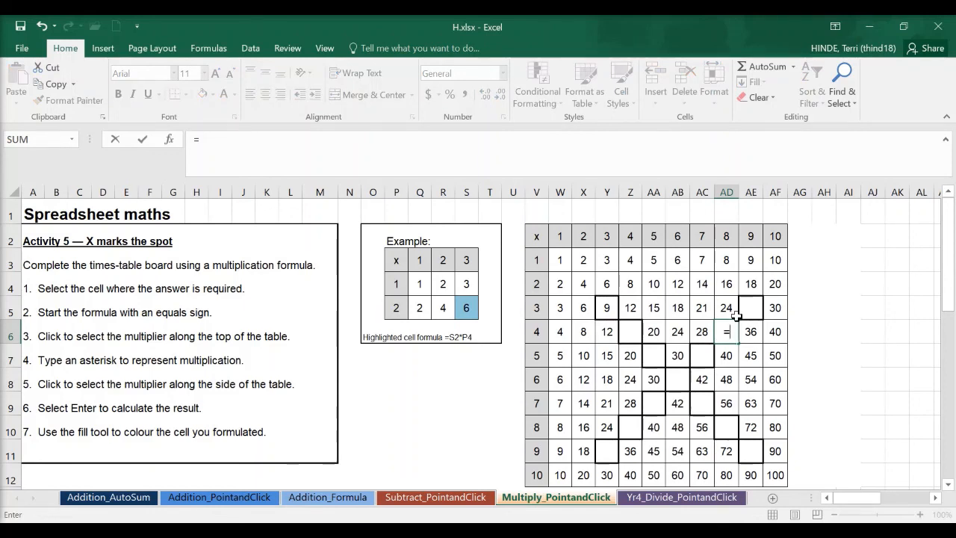
left_click(727, 236)
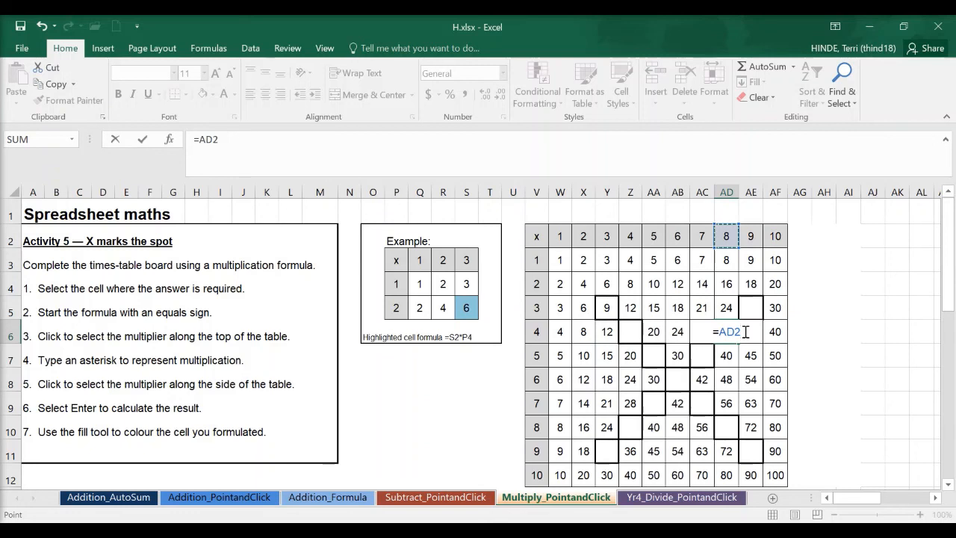
type("*")
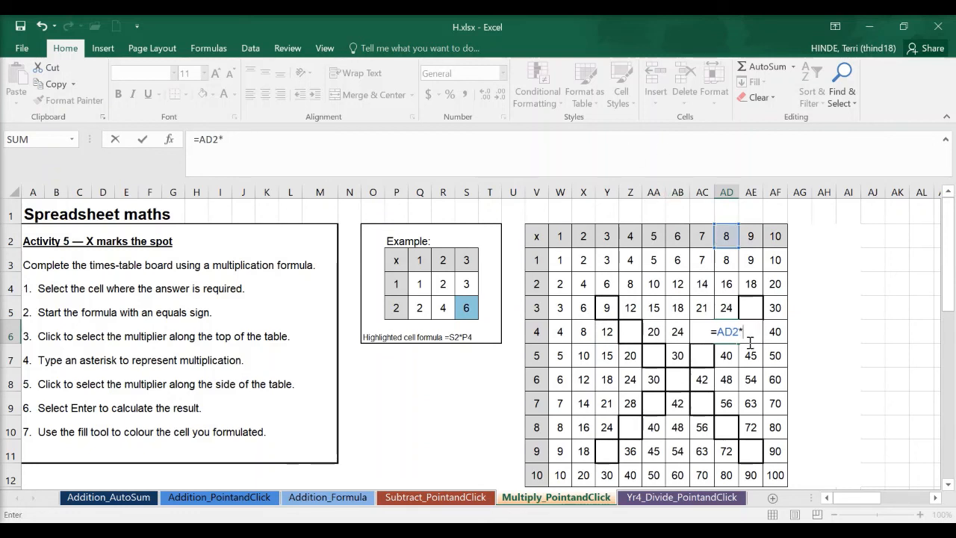
left_click(533, 334)
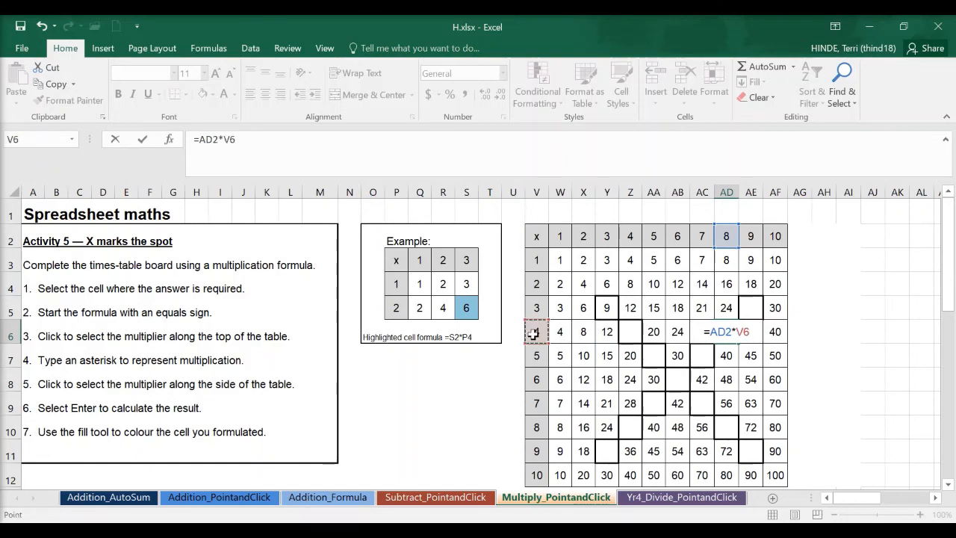
key("Return")
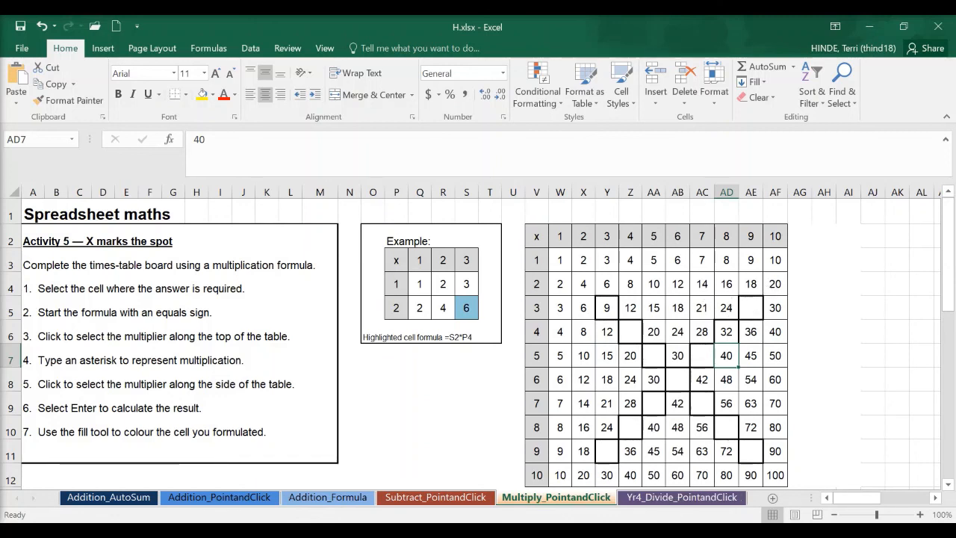
left_click(553, 533)
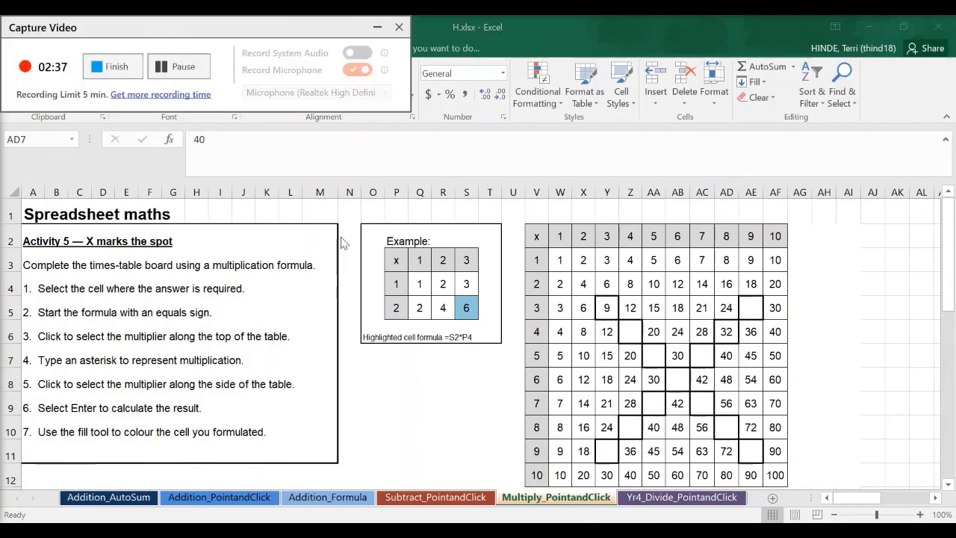
left_click(118, 67)
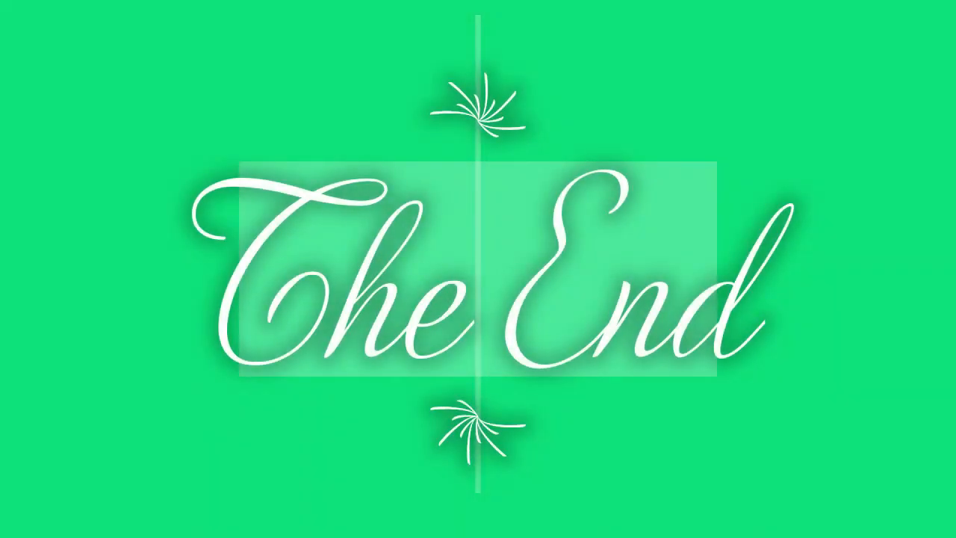